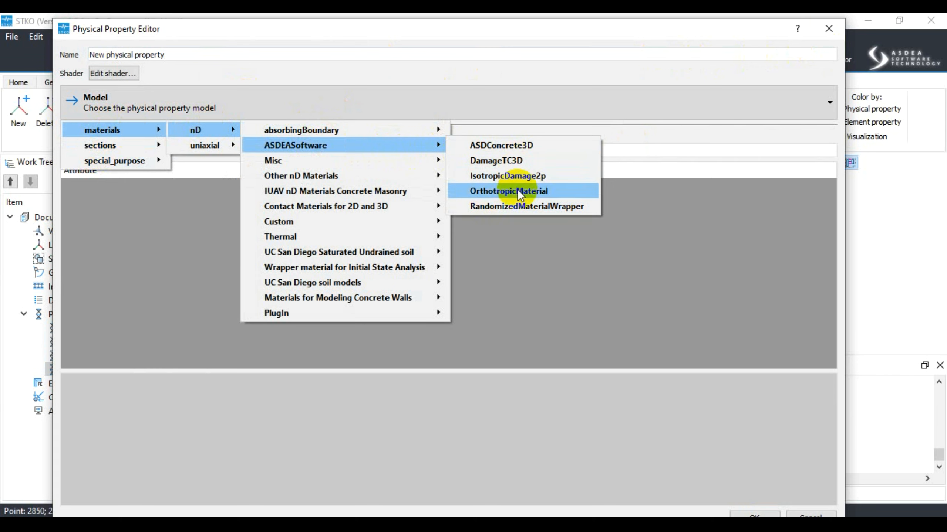
Close the new physical property editor without creating a property and widen the Work Tree panel
left_click(830, 30)
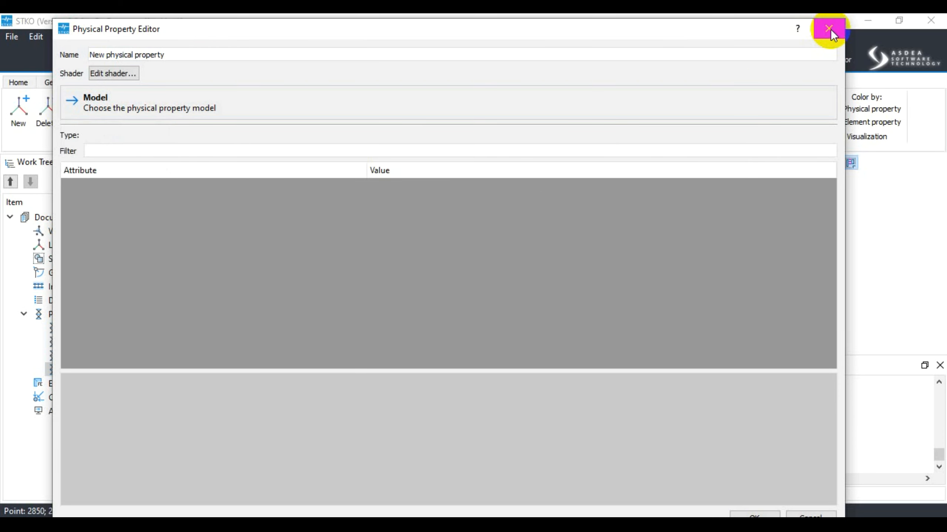
left_click(828, 33)
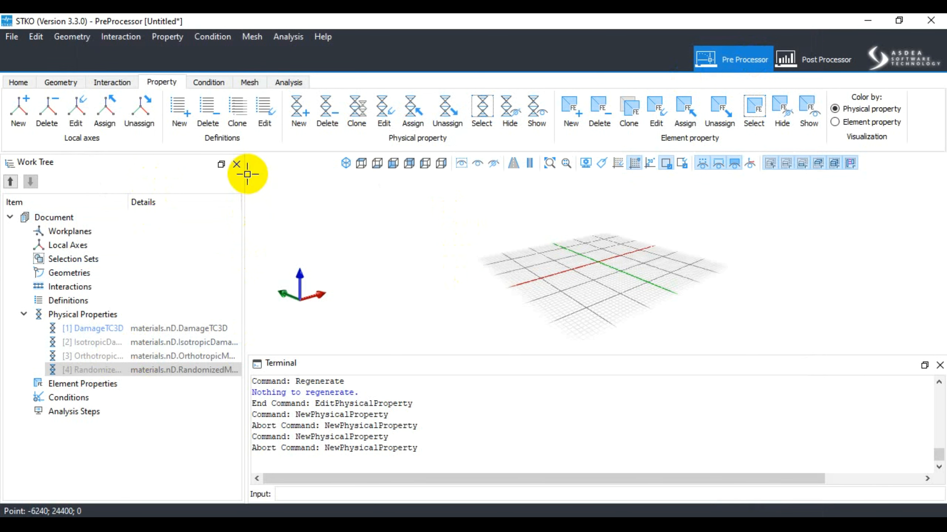
left_click_drag(245, 172, 284, 170)
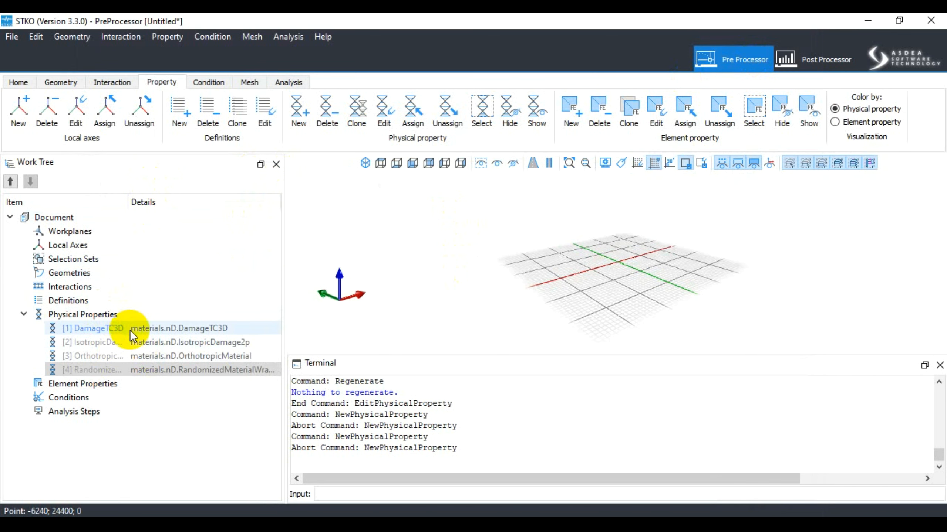
Open the existing IsotropicDamage2p physical property for editing
left_click(118, 343)
left_click(103, 330)
left_click(96, 339)
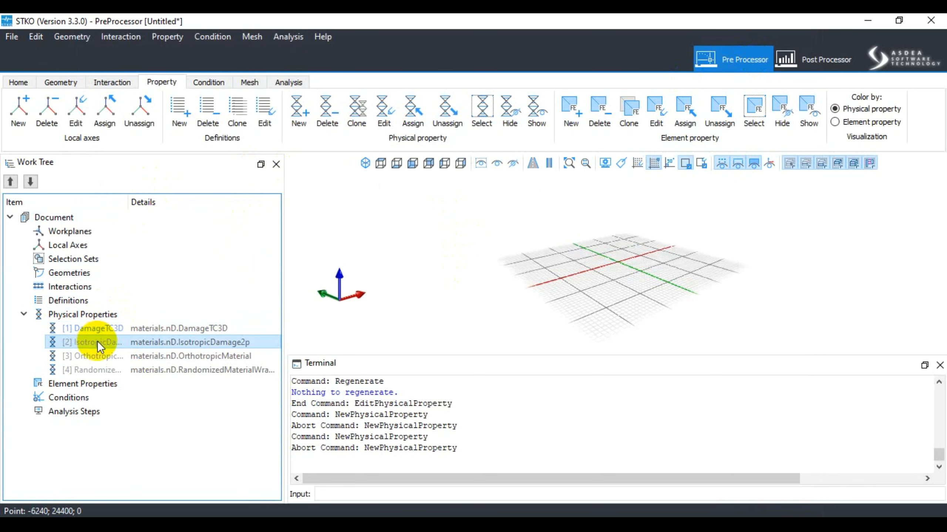
right_click(97, 341)
left_click(125, 381)
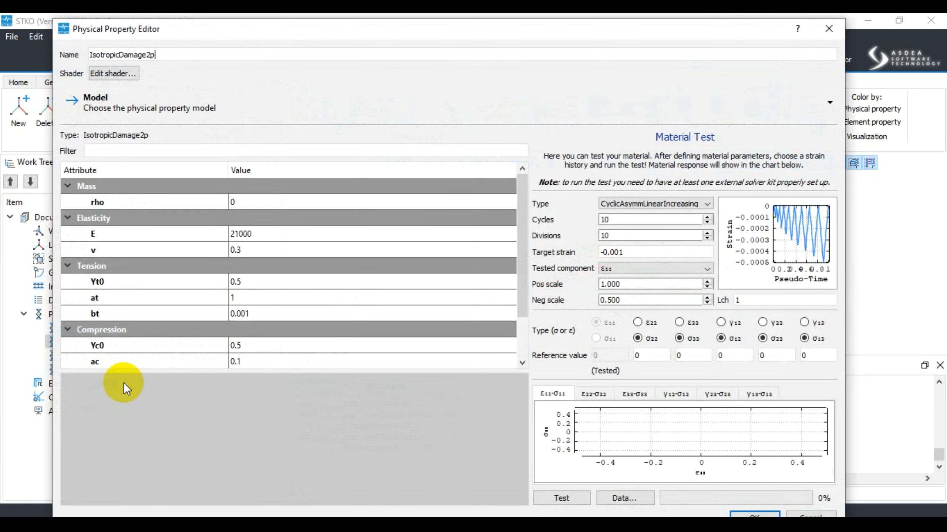
Reposition the Physical Property Editor and widen its Material Test area by narrowing the attribute table
left_click_drag(278, 27, 308, 32)
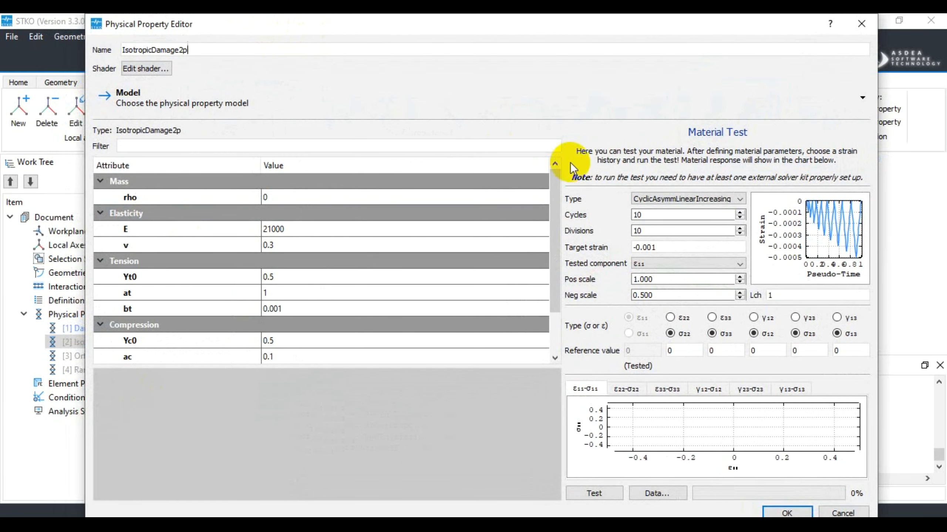
left_click_drag(561, 162, 377, 197)
left_click_drag(520, 25, 502, 31)
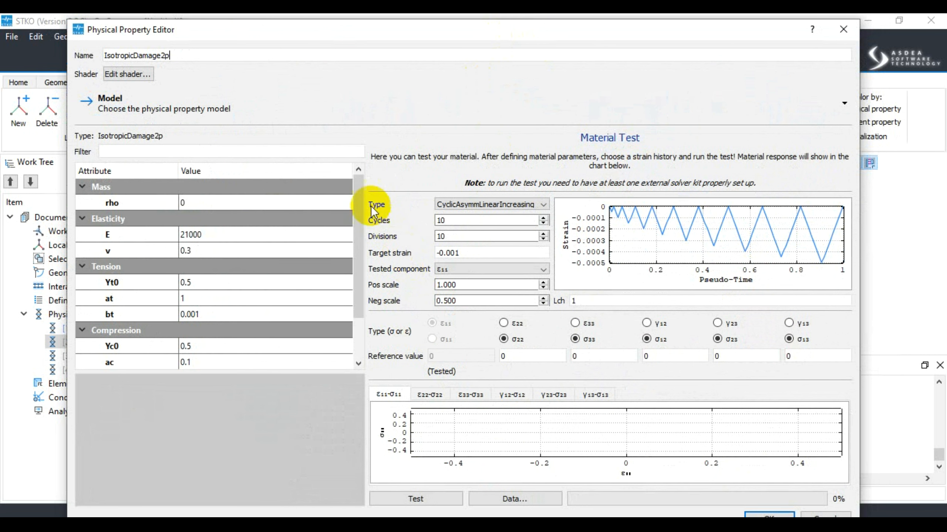
double_click(232, 253)
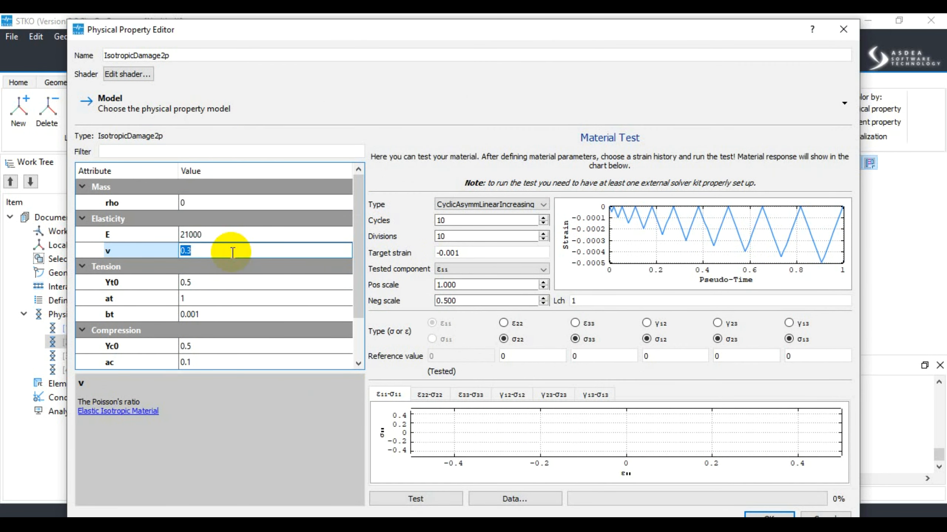
left_click(359, 209)
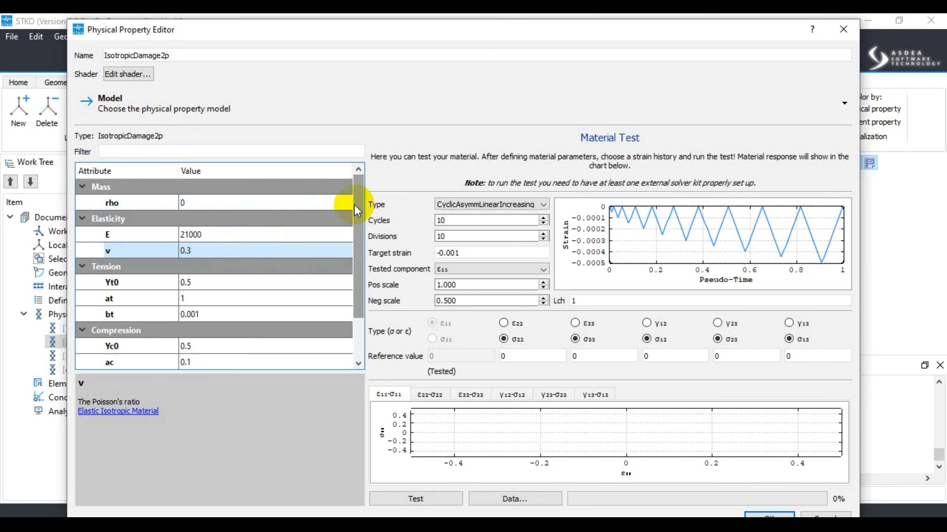
mouse_move(354, 204)
left_mouse_down()
mouse_move(351, 257)
mouse_move(349, 191)
left_mouse_up()
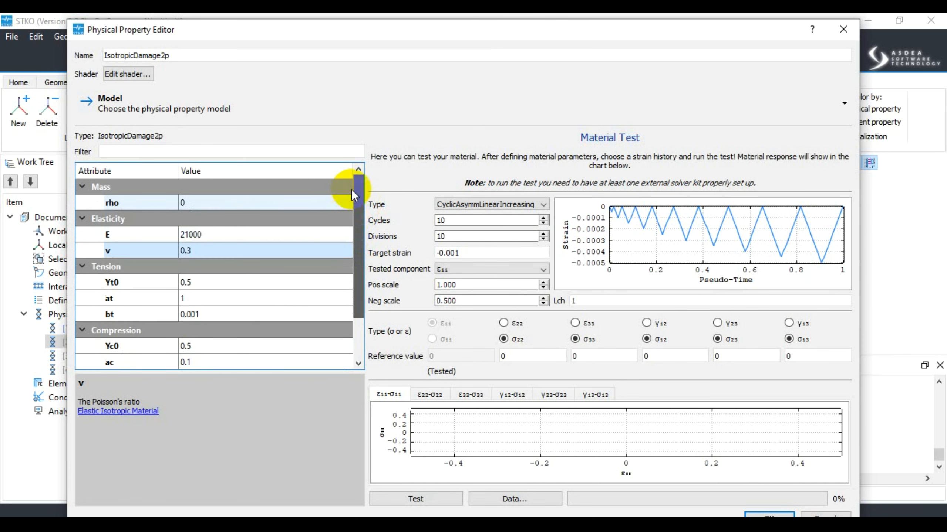
Switch to Snipping Tool and capture a rectangular snip of the Physical Property Editor dialog
left_click_drag(457, 29, 489, 30)
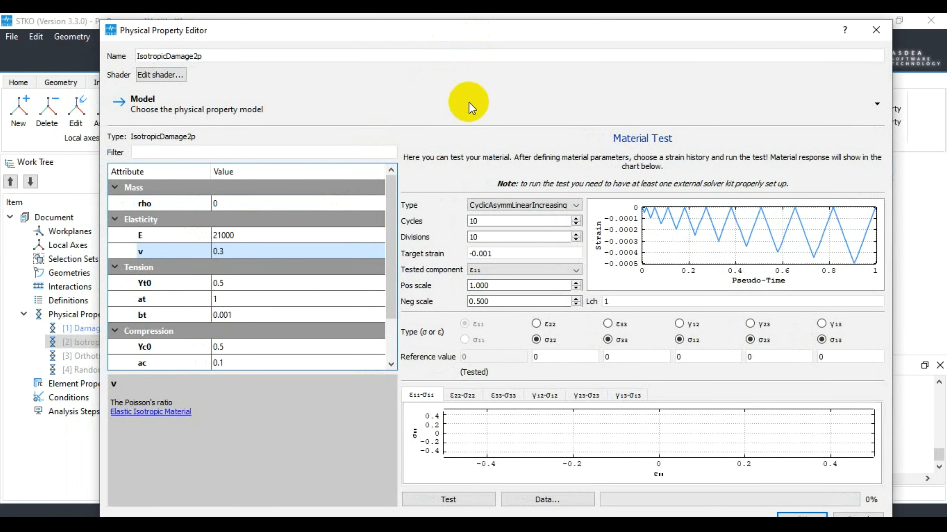
left_click(322, 525)
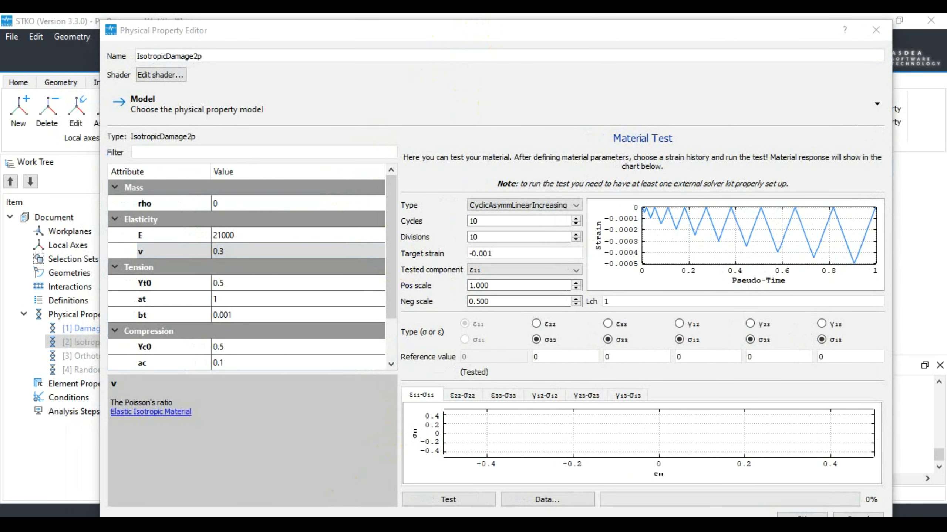
left_click(407, 268)
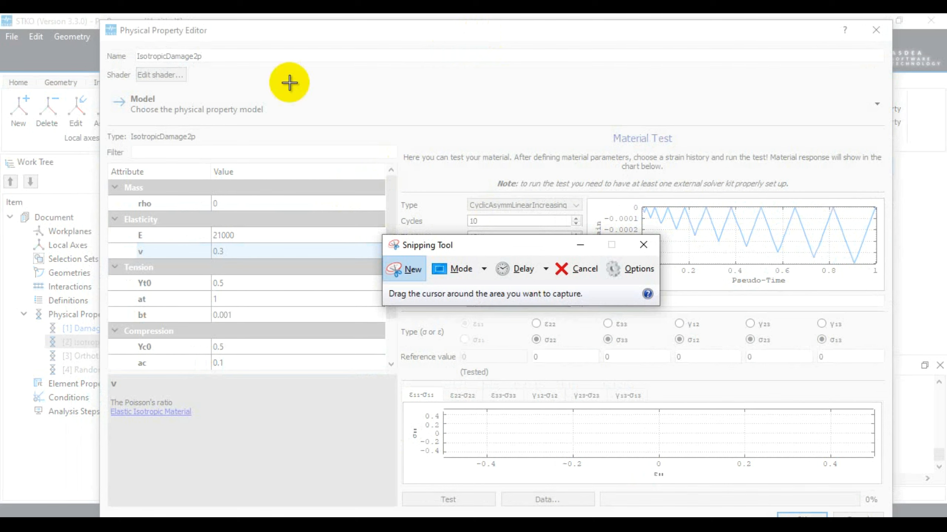
left_click_drag(96, 20, 911, 476)
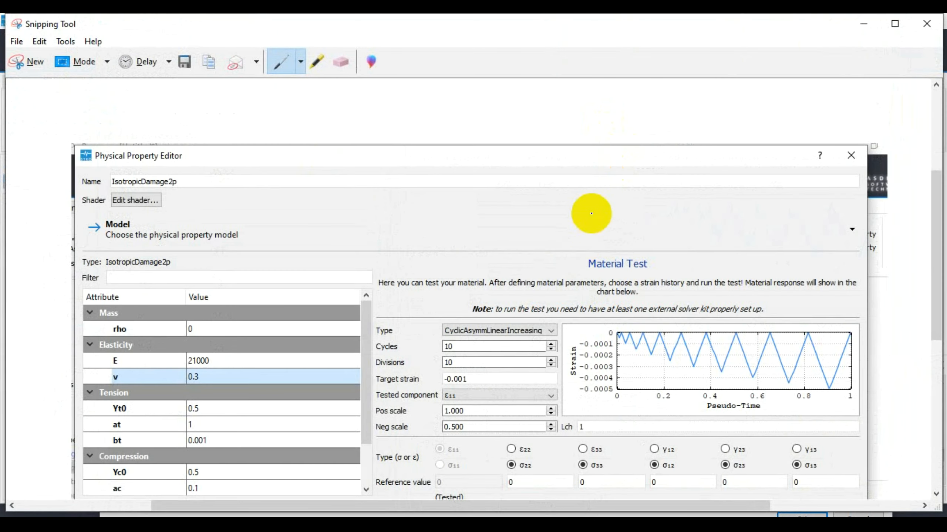
Sketch a freehand blue cube on the snip over the Material Test heading
scroll(591, 211, "down", 1)
left_click_drag(590, 128, 528, 171)
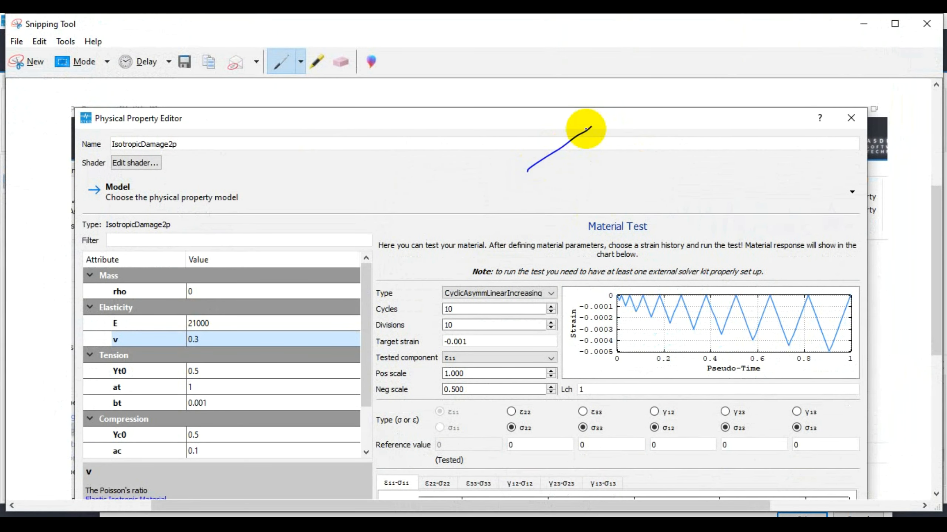
mouse_move(593, 126)
left_mouse_down()
mouse_move(672, 158)
mouse_move(605, 215)
left_mouse_up()
mouse_move(527, 171)
left_mouse_down()
mouse_move(571, 208)
mouse_move(602, 216)
mouse_move(606, 303)
left_mouse_up()
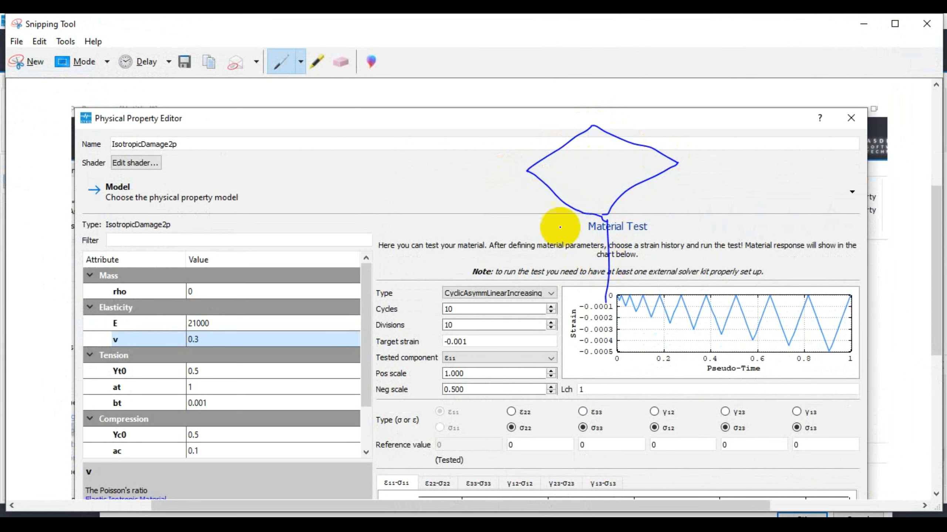
mouse_move(526, 171)
left_mouse_down()
mouse_move(529, 243)
mouse_move(606, 290)
left_mouse_up()
mouse_move(658, 175)
left_mouse_down()
mouse_move(675, 165)
mouse_move(667, 261)
mouse_move(618, 291)
left_mouse_up()
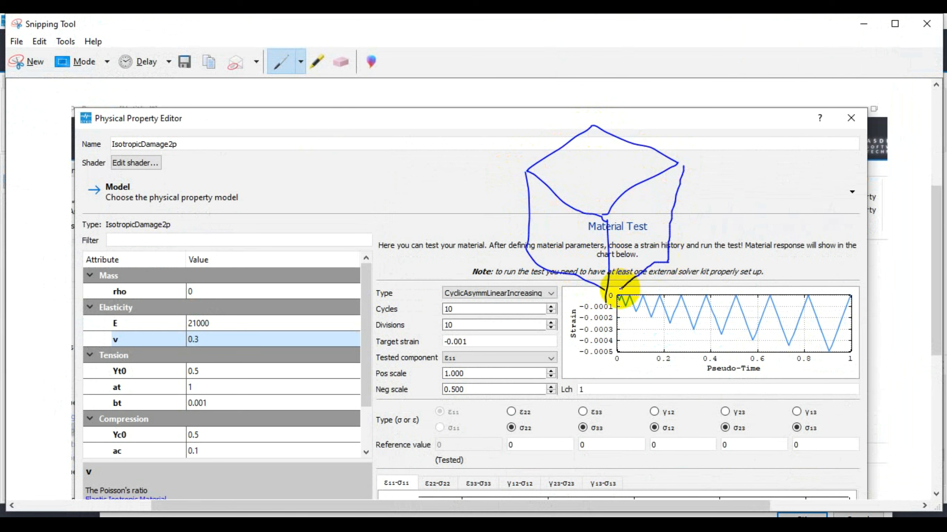
Switch to the black pen and sketch a small box on the right side face of the blue cube
left_click(300, 62)
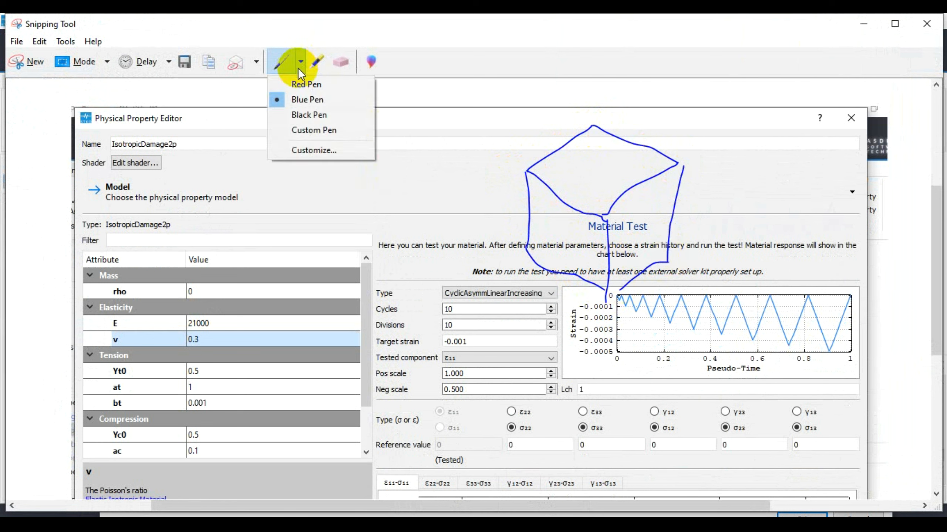
left_click(300, 115)
left_click_drag(675, 190, 668, 191)
left_click_drag(663, 194, 648, 207)
left_click_drag(644, 211, 629, 220)
left_click_drag(628, 229, 627, 234)
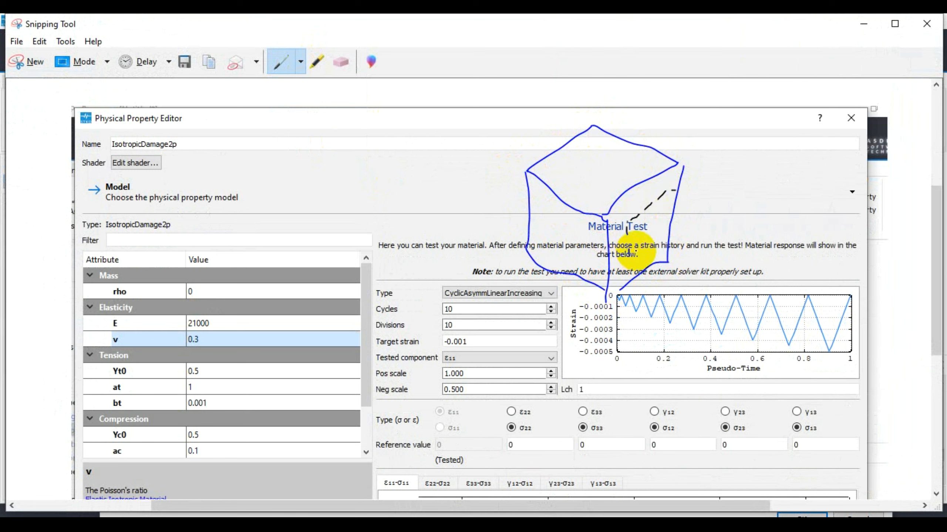
mouse_move(664, 192)
left_mouse_down()
mouse_move(626, 235)
mouse_move(630, 261)
left_mouse_up()
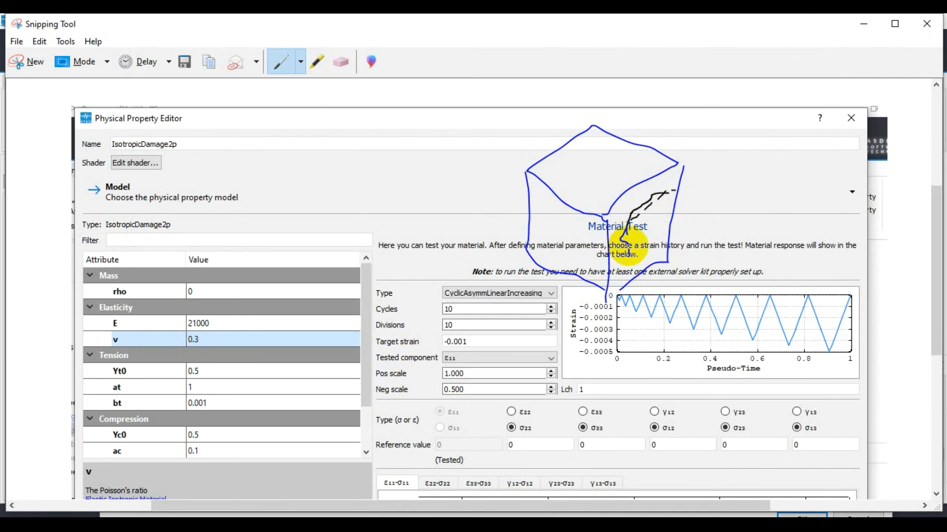
mouse_move(672, 191)
left_mouse_down()
mouse_move(661, 247)
mouse_move(629, 232)
mouse_move(644, 216)
mouse_move(643, 289)
left_mouse_up()
mouse_move(673, 192)
left_mouse_down()
mouse_move(688, 212)
mouse_move(685, 284)
left_mouse_up()
left_click_drag(650, 234, 689, 213)
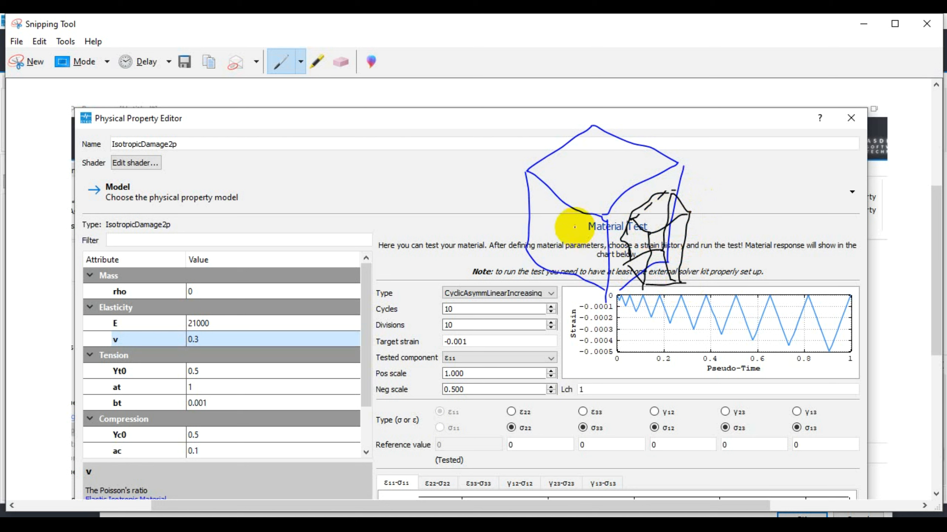
Sketch a second small black box on the left side face of the blue cube
mouse_move(535, 198)
left_mouse_down()
mouse_move(588, 228)
mouse_move(590, 270)
mouse_move(556, 258)
mouse_move(541, 232)
mouse_move(542, 203)
mouse_move(518, 215)
left_mouse_up()
left_click_drag(587, 226, 519, 259)
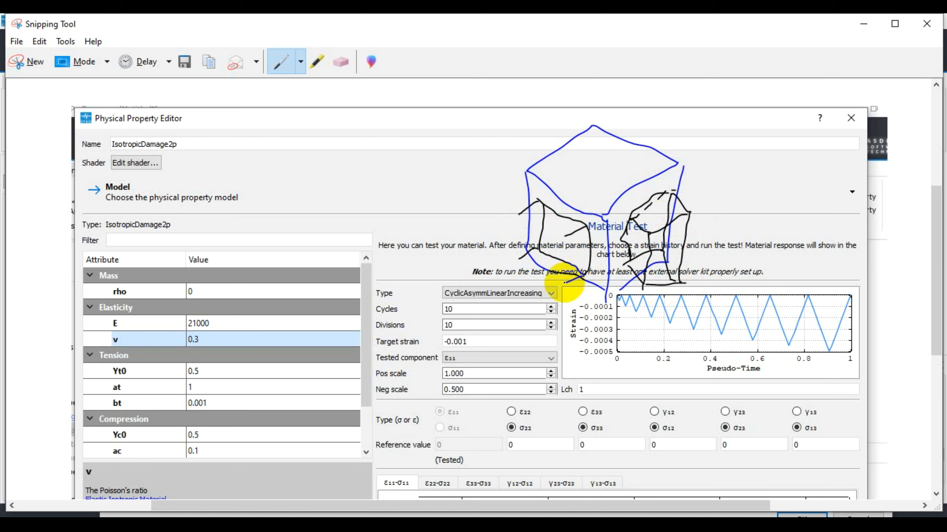
left_click_drag(565, 234, 566, 287)
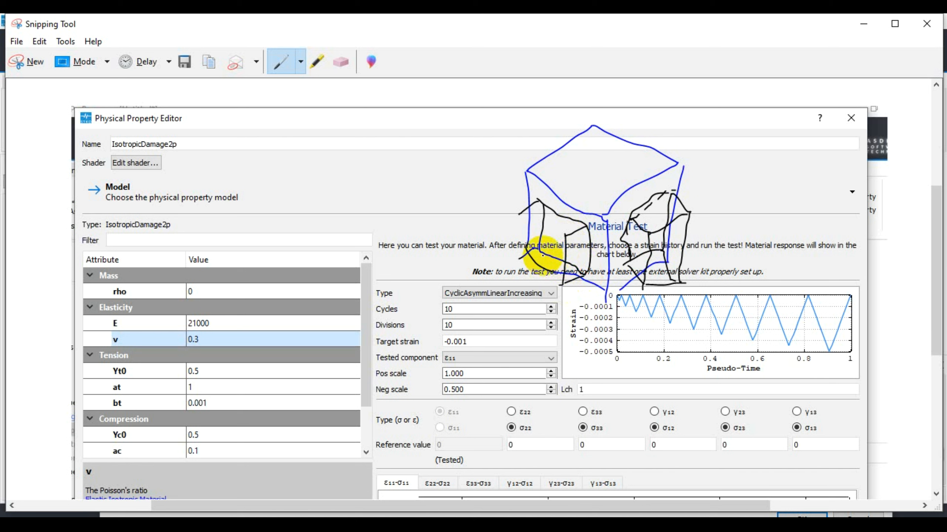
mouse_move(519, 214)
left_mouse_down()
mouse_move(559, 234)
mouse_move(521, 256)
mouse_move(561, 277)
left_mouse_up()
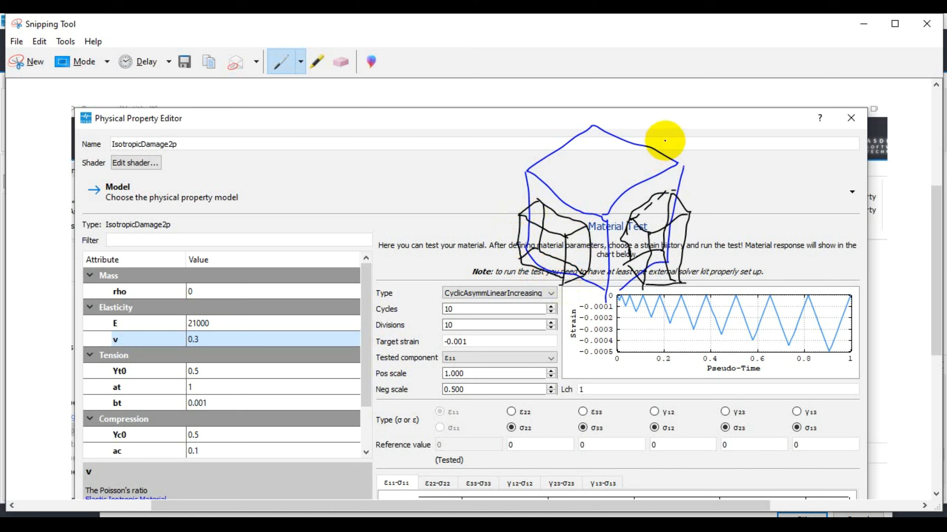
Draw two black arrows beside the blue cube's upper edges, one on each side
left_click_drag(664, 141, 675, 138)
mouse_move(581, 132)
left_mouse_down()
mouse_move(550, 157)
mouse_move(528, 120)
mouse_move(508, 121)
mouse_move(512, 132)
left_mouse_up()
left_click_drag(669, 129, 684, 153)
scroll(149, 158, "down", 1)
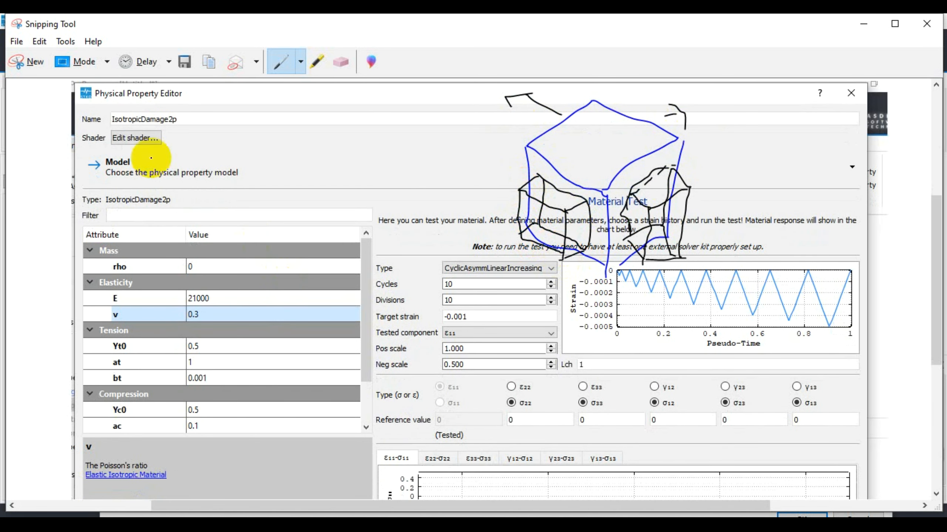
Circle the IsotropicDamage2p type label on the snip in black and minimize Snipping Tool
scroll(157, 205, "up", 1)
mouse_move(163, 213)
left_mouse_down()
mouse_move(112, 208)
mouse_move(198, 224)
mouse_move(142, 204)
left_mouse_up()
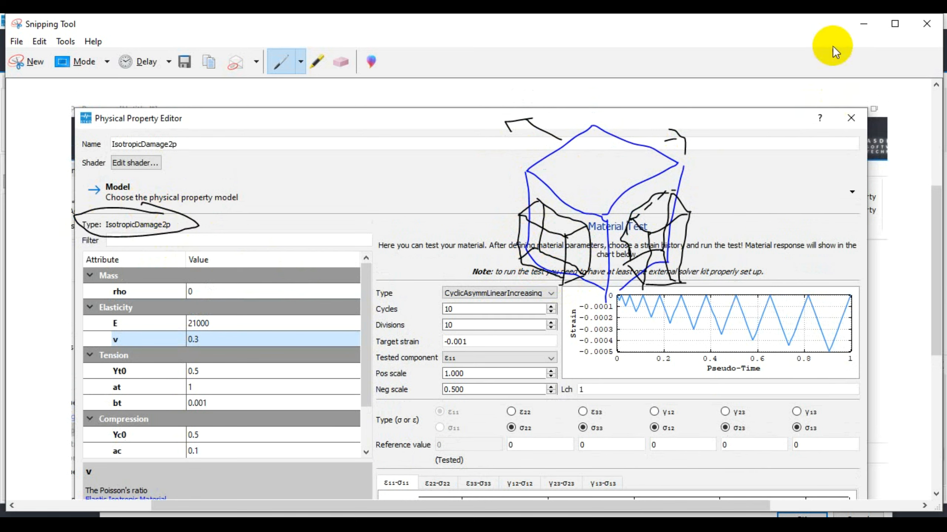
left_click(863, 23)
Set the material's mass density rho to 2300 and its Young's modulus E to 210000
left_click(247, 281)
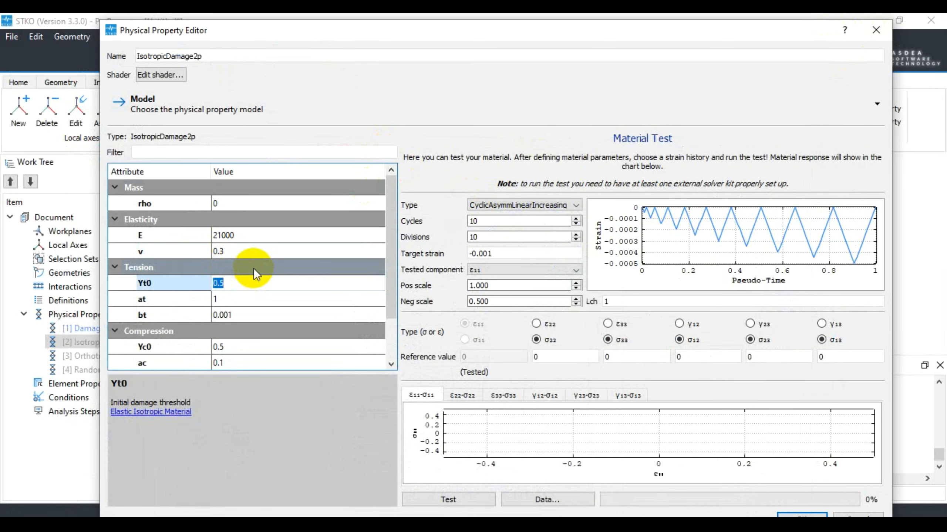
left_click(258, 207)
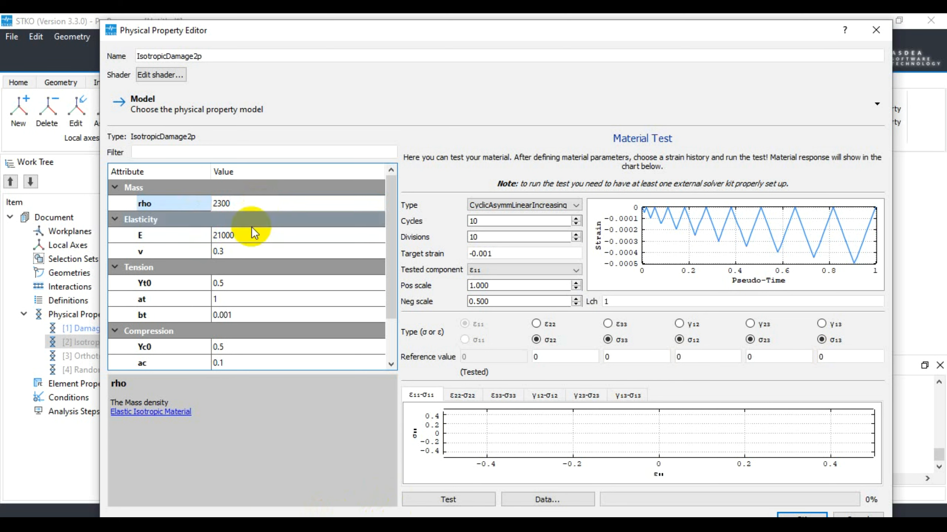
left_click(240, 235)
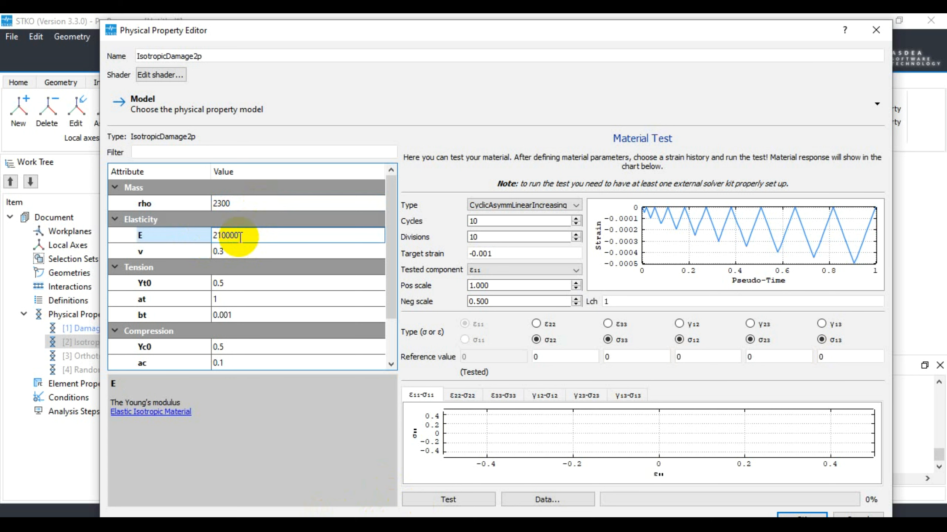
Review the Poisson's ratio v and the tension parameters Yt0, at and bt with their descriptions
left_click(241, 245)
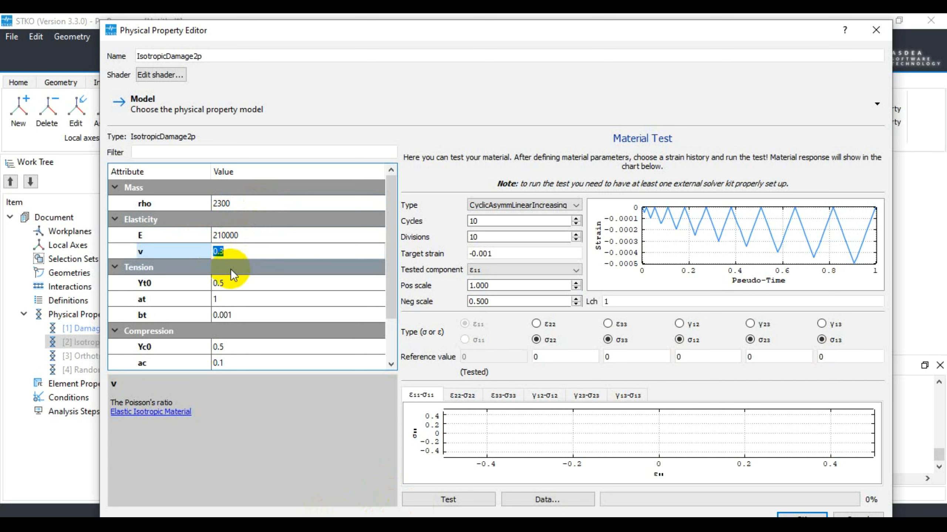
left_click(239, 281)
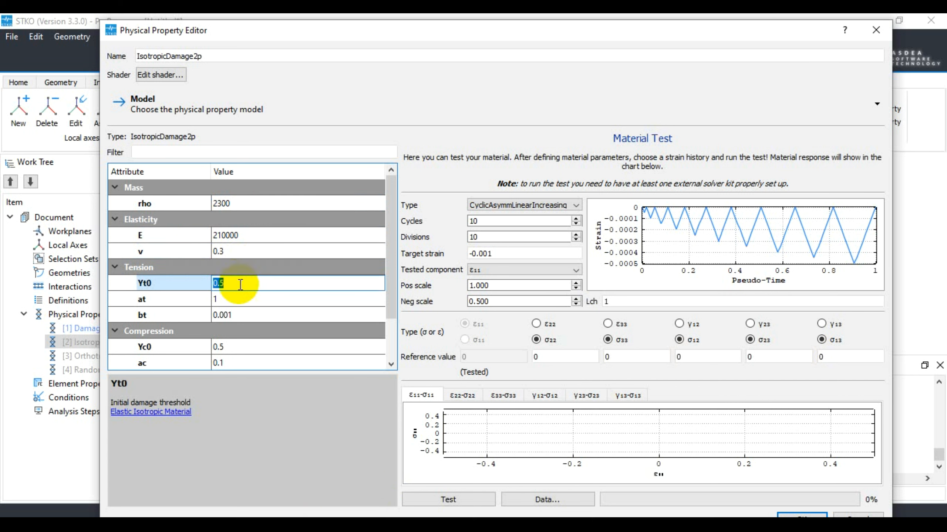
left_click(241, 298)
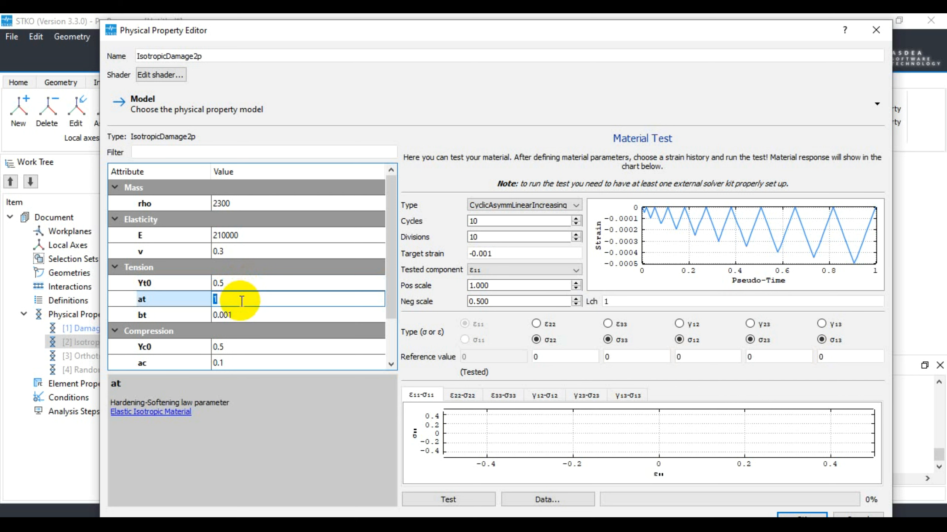
left_click(253, 314)
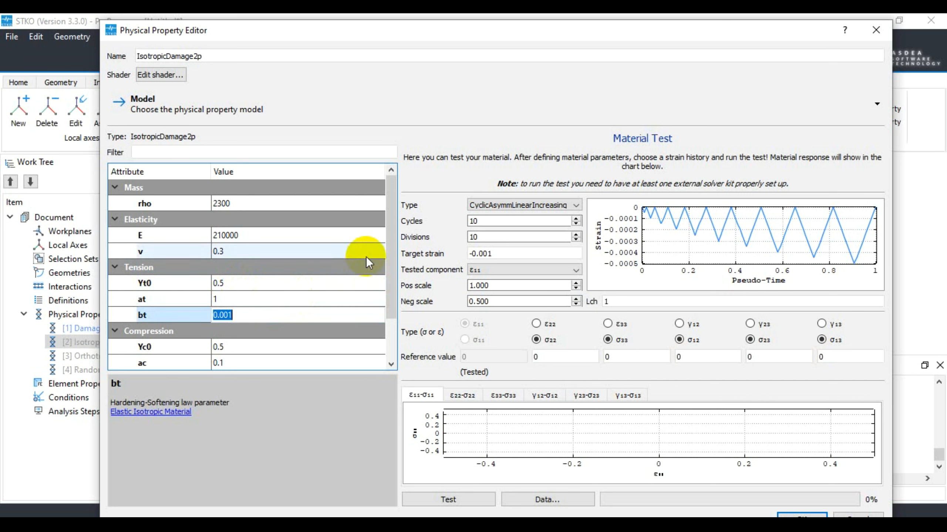
Review the compression parameters Yc0, ac, bc and beta with their descriptions
left_click_drag(388, 254, 393, 289)
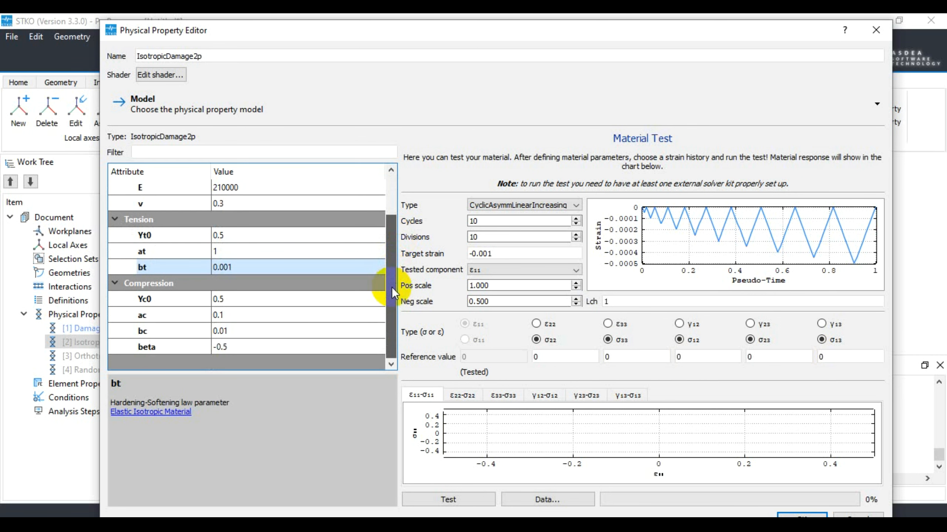
left_click(262, 300)
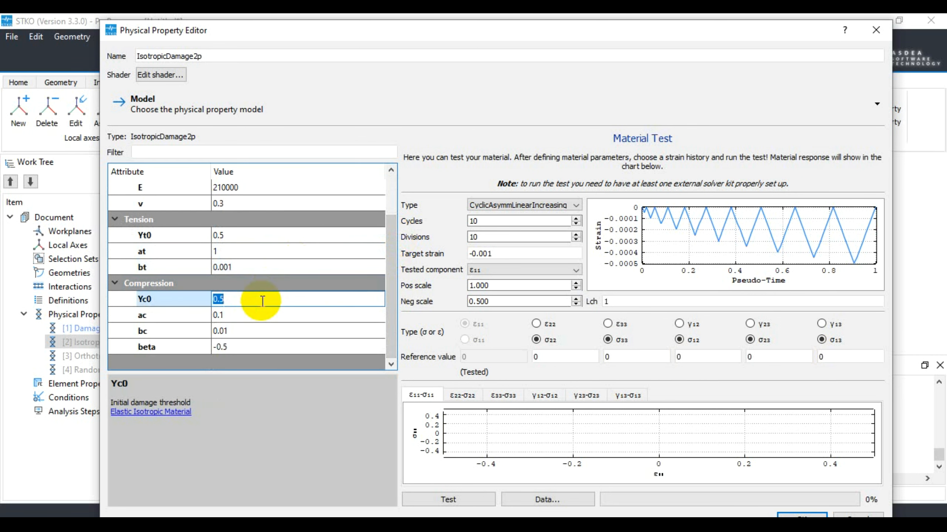
left_click(261, 316)
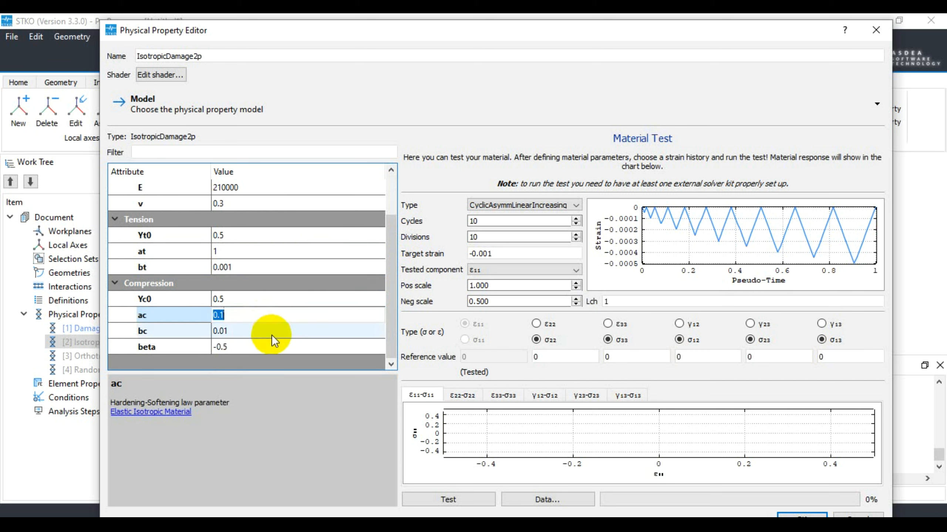
left_click(270, 332)
left_click(264, 347)
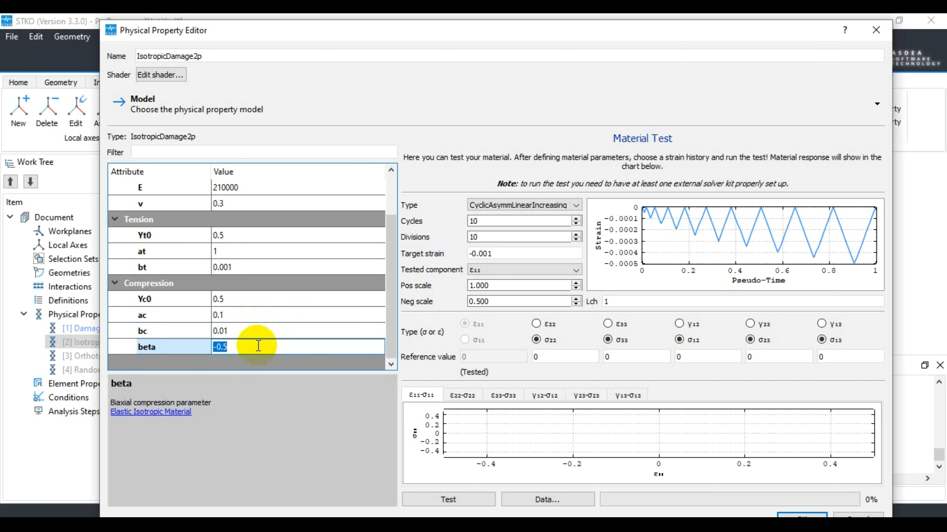
Run the material test with the current strain history, rerun it with the CyclicEN12512 type, and inspect the stress-strain chart
left_click(453, 496)
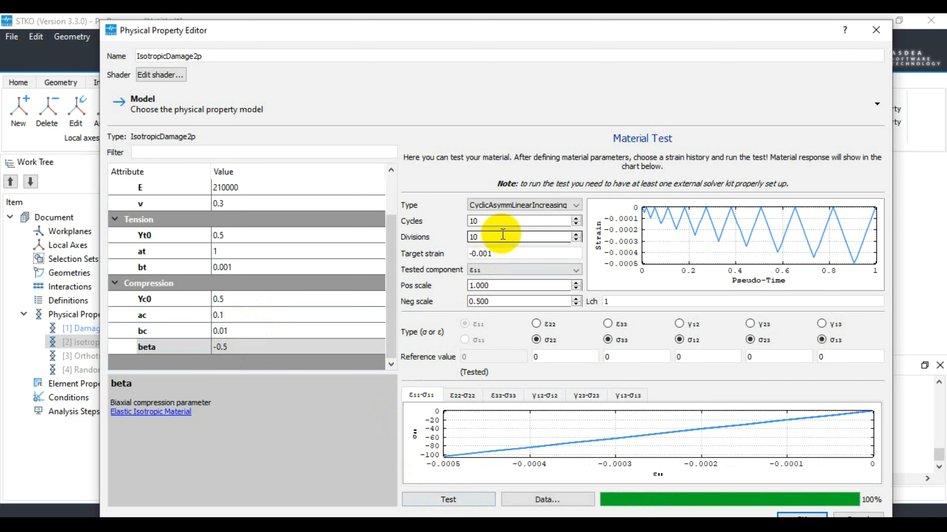
left_click(544, 205)
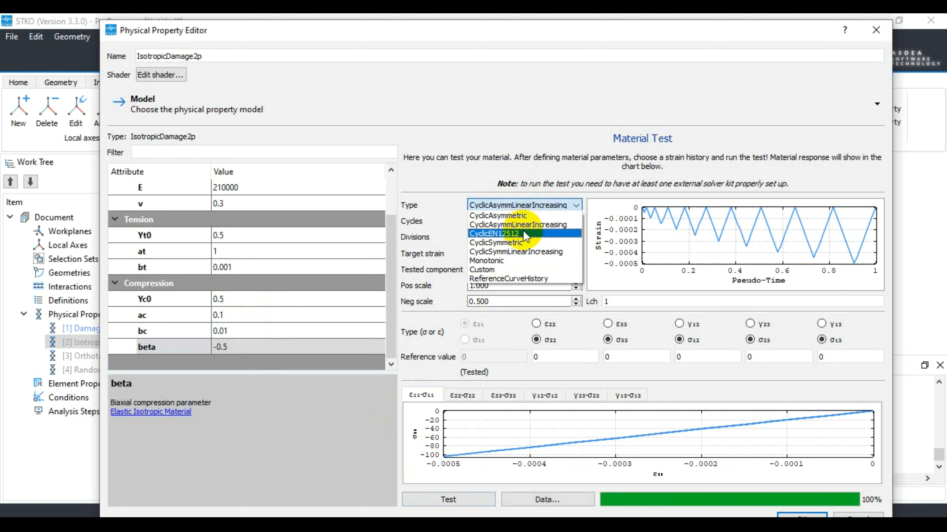
left_click(525, 234)
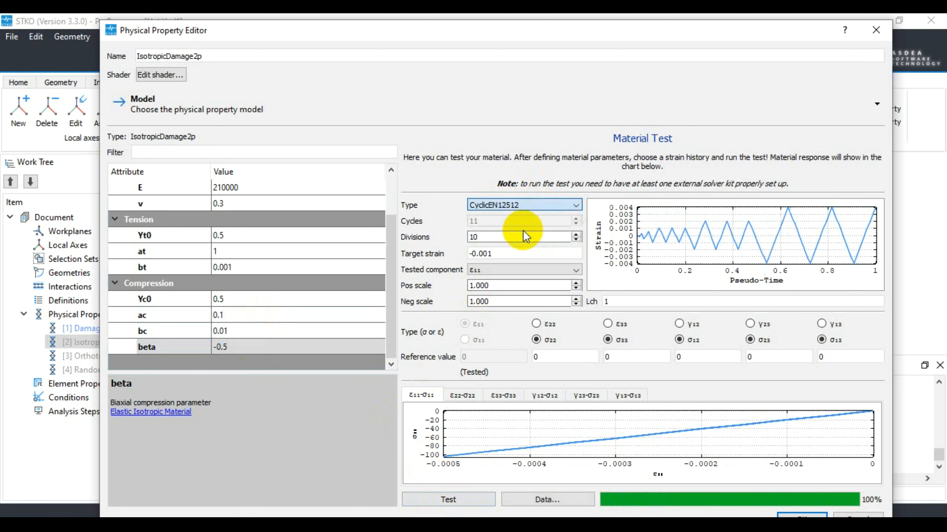
left_click(449, 500)
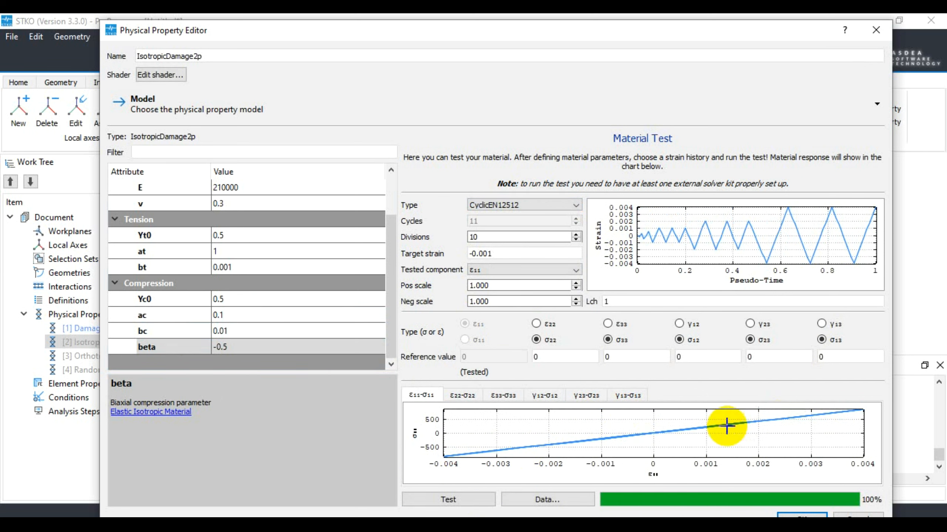
scroll(601, 415, "down", 8)
scroll(736, 450, "up", 7)
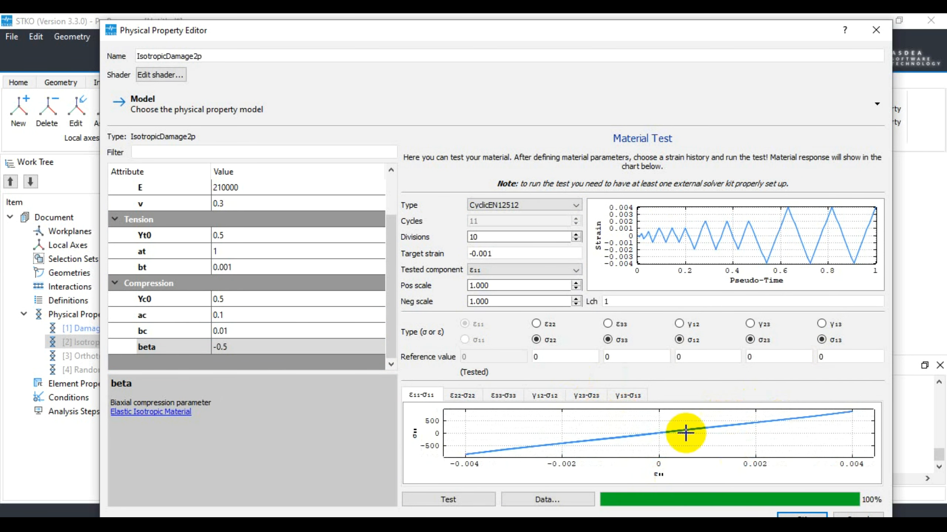
scroll(656, 432, "up", 10)
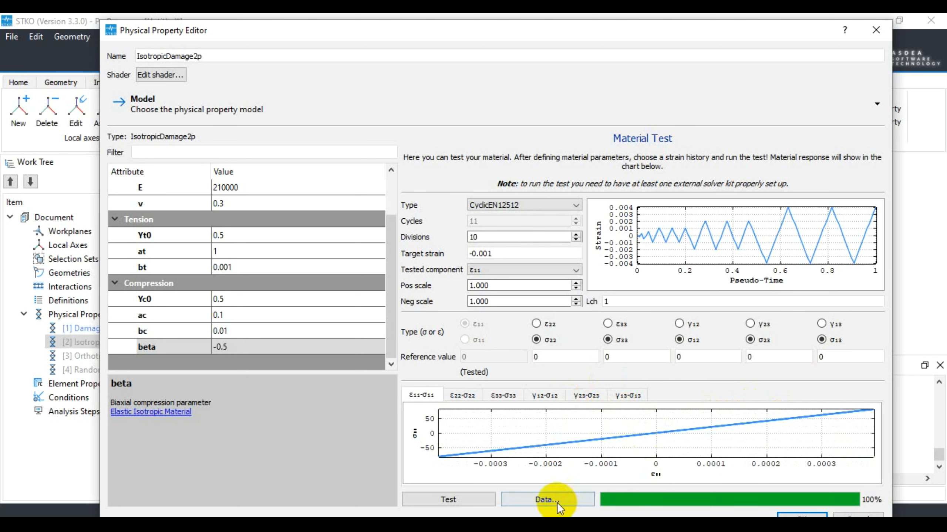
Open the test data table, enlarge it, look through its rows and stress and strain columns, and close it
left_click(546, 500)
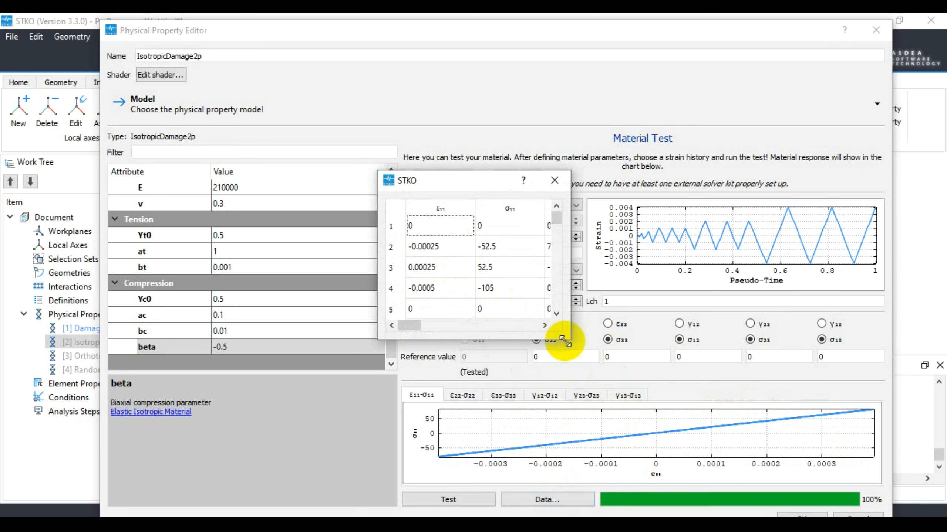
left_click_drag(604, 376, 750, 491)
left_click_drag(754, 261, 915, 295)
left_click_drag(902, 233, 902, 448)
left_click_drag(643, 478, 840, 501)
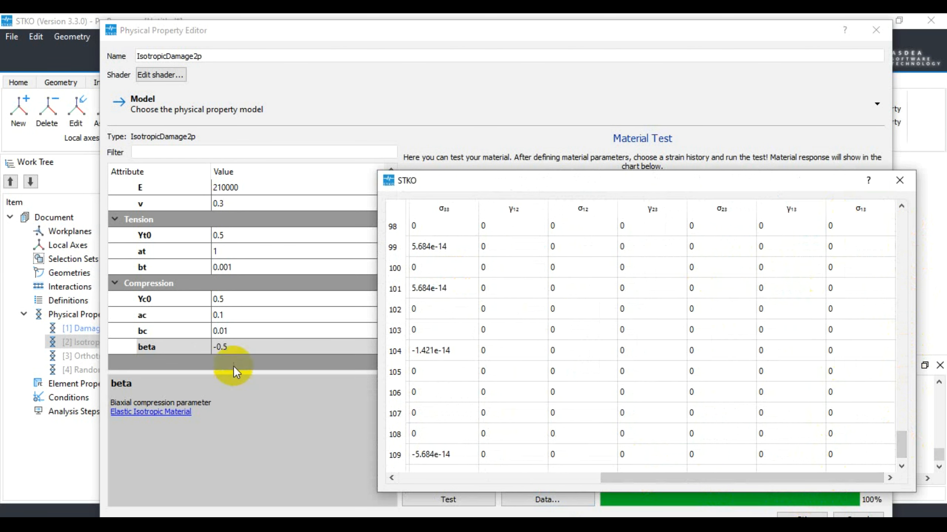
left_click(899, 180)
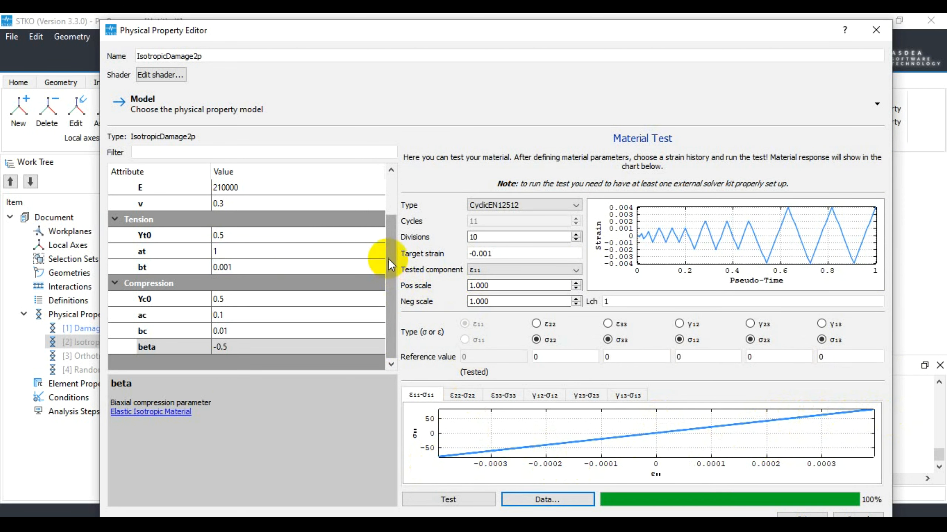
Look over the IsotropicDamage2p attribute list again, including compression parameters Yc0 and ac, and cancel the property editor
scroll(380, 239, "up", 3)
scroll(380, 226, "down", 1)
scroll(384, 209, "up", 1)
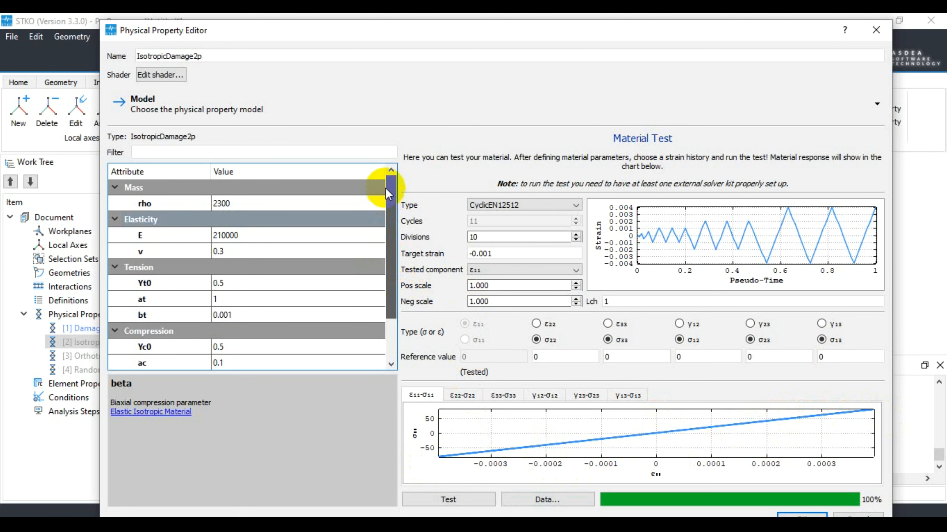
scroll(223, 261, "down", 1)
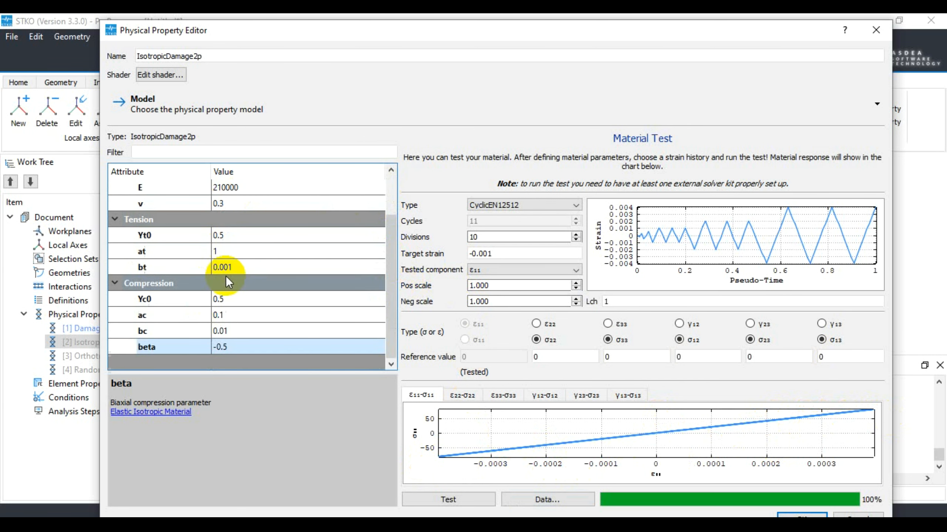
left_click(227, 299)
left_click(234, 315)
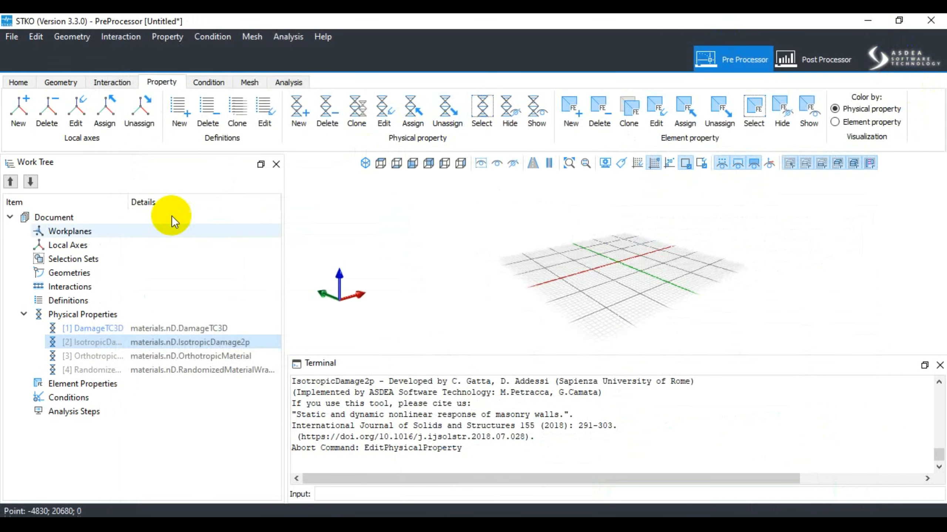
Open the OrthotropicMaterial physical property for editing
left_click(125, 355)
right_click(124, 355)
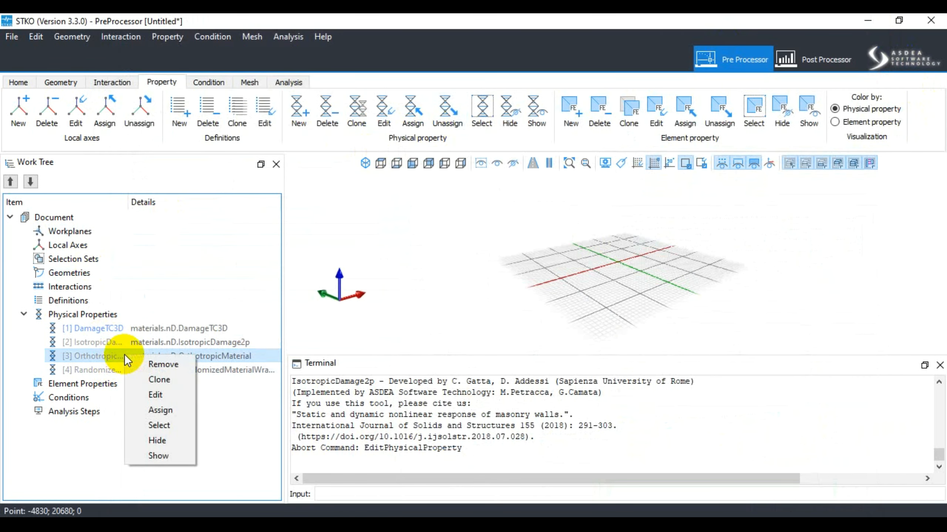
left_click(159, 391)
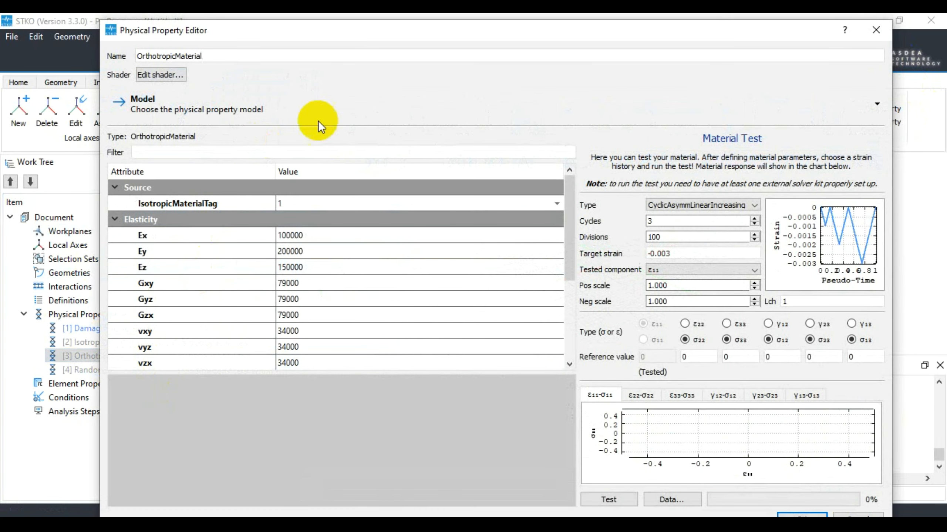
mouse_move(567, 206)
left_mouse_down()
mouse_move(568, 249)
mouse_move(569, 192)
left_mouse_up()
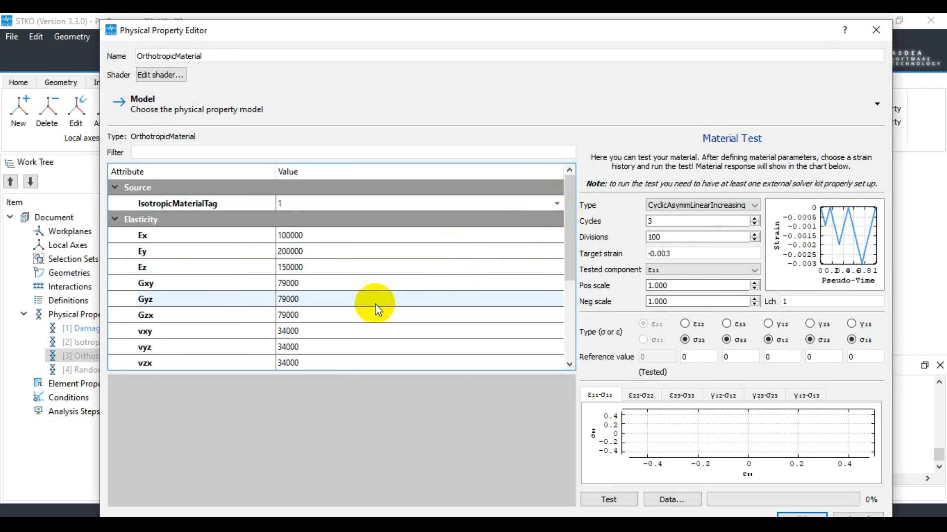
Review the mapping parameters Asigmaxx, Asigmayy, Asigmazz, Asigmaxyxy, Asigmayzyz and Asigmaxzxz with their strength-ratio descriptions
scroll(372, 306, "down", 3)
double_click(284, 267)
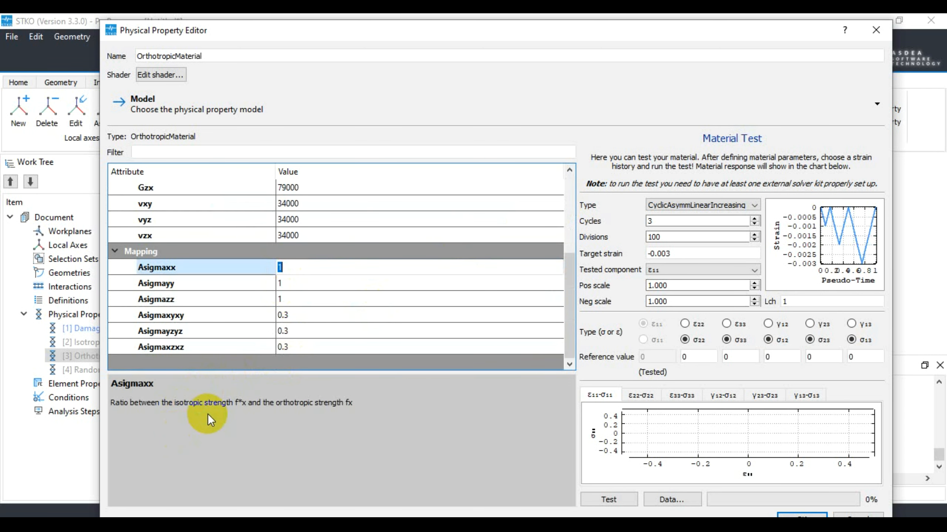
left_click(295, 284)
left_click(295, 301)
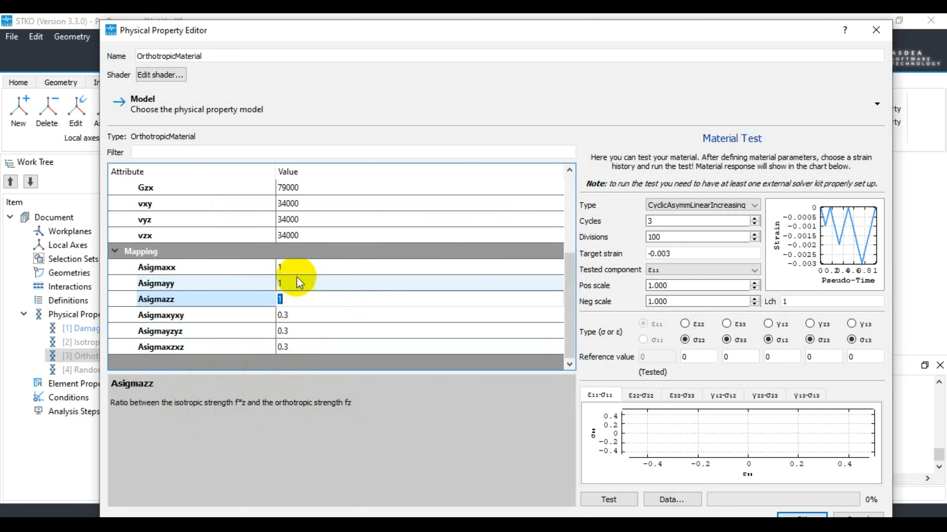
left_click(295, 273)
left_click(282, 284)
left_click(289, 300)
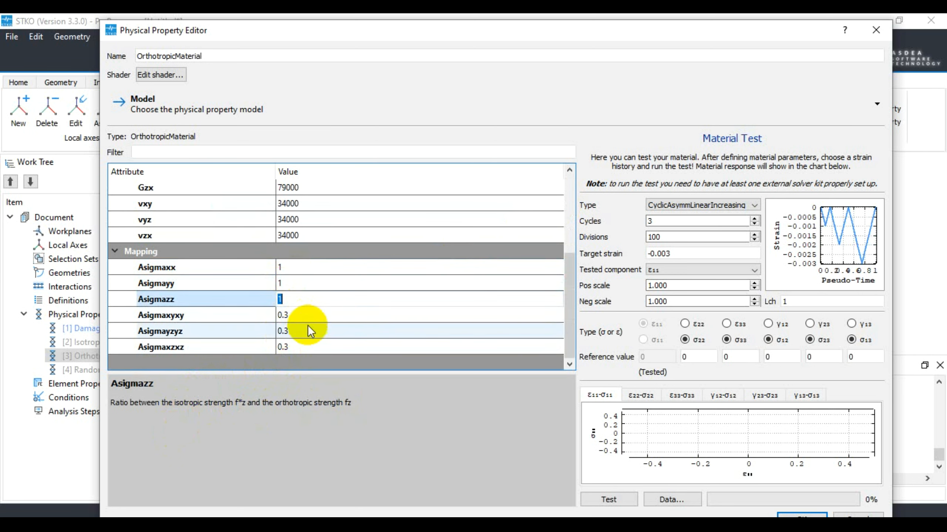
left_click(309, 316)
left_click(306, 332)
left_click(307, 347)
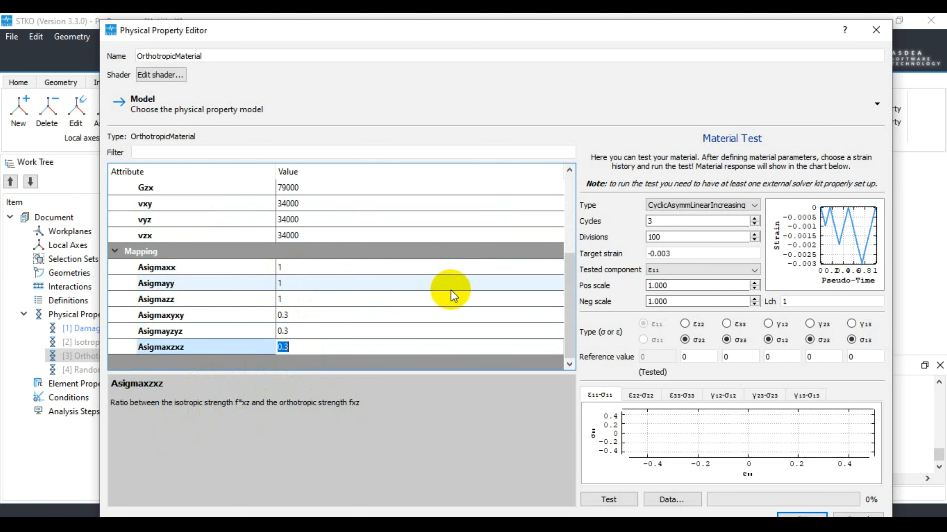
Widen the material test area, set the strain history type to CyclicEN12512, and run the orthotropic material's test
scroll(562, 276, "up", 4)
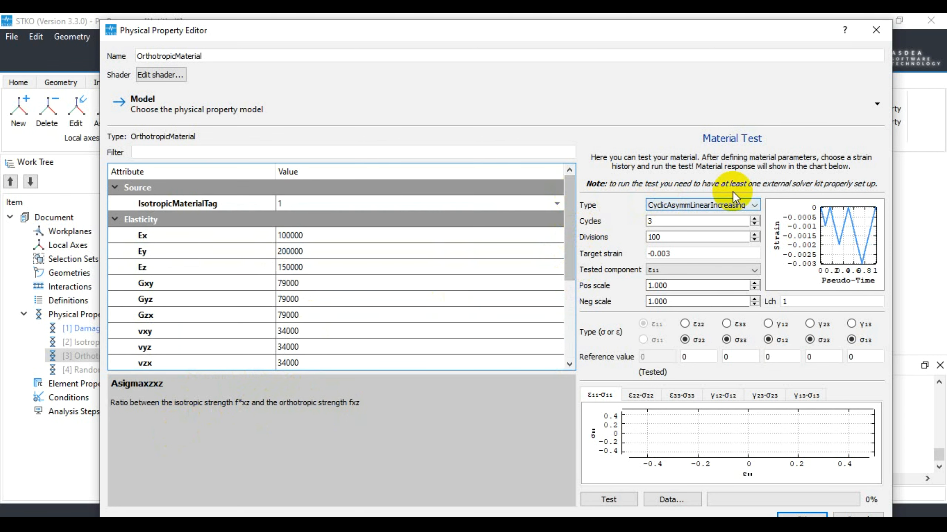
left_click_drag(577, 235, 415, 237)
left_click(543, 209)
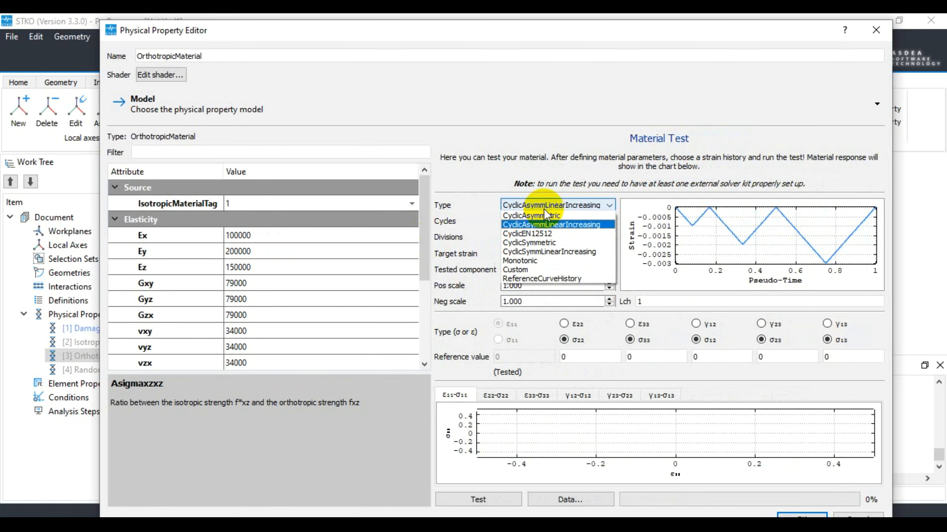
left_click(536, 237)
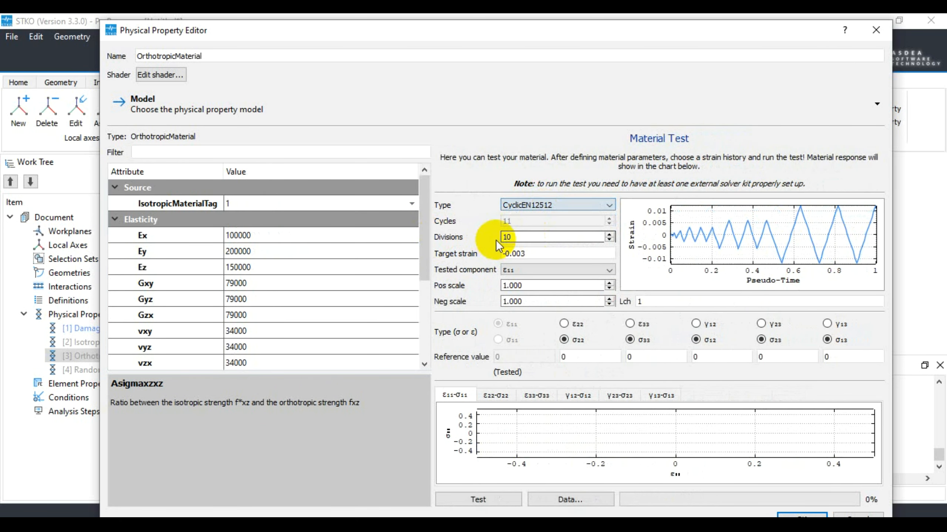
left_click(489, 503)
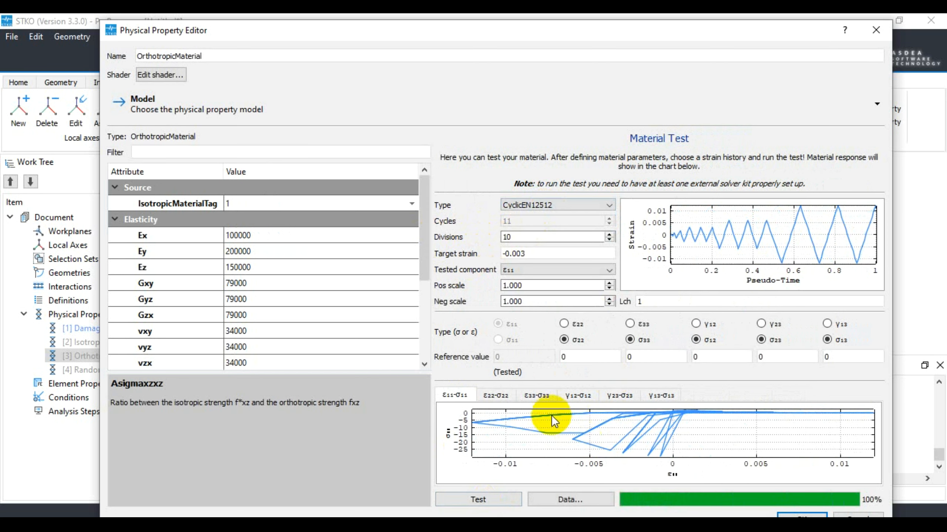
Set the mapping ratio Asigmaxx to 0.5 and rerun the material test
scroll(424, 243, "down", 3)
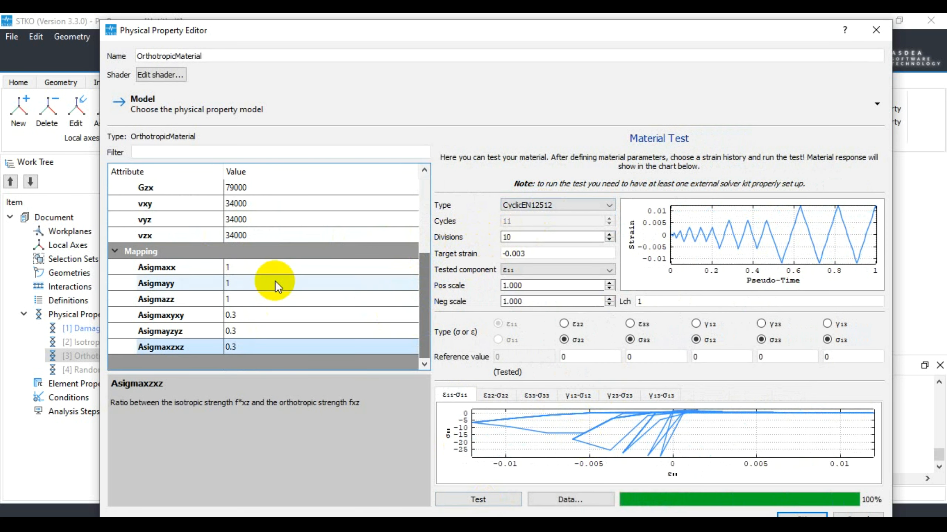
double_click(257, 272)
type("0.5")
key("Return")
left_click(496, 501)
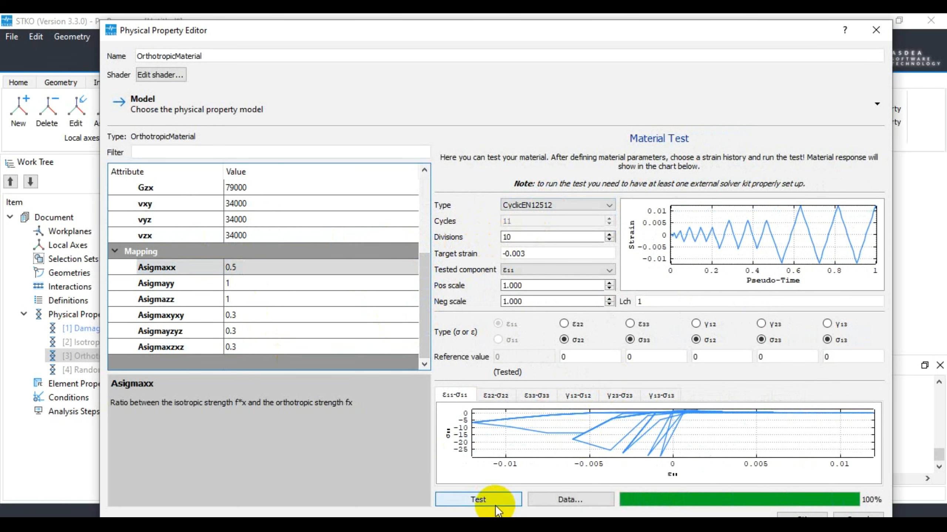
Set the mapping ratio Asigmaxyxy to 1 and rerun the material test
double_click(257, 286)
double_click(249, 317)
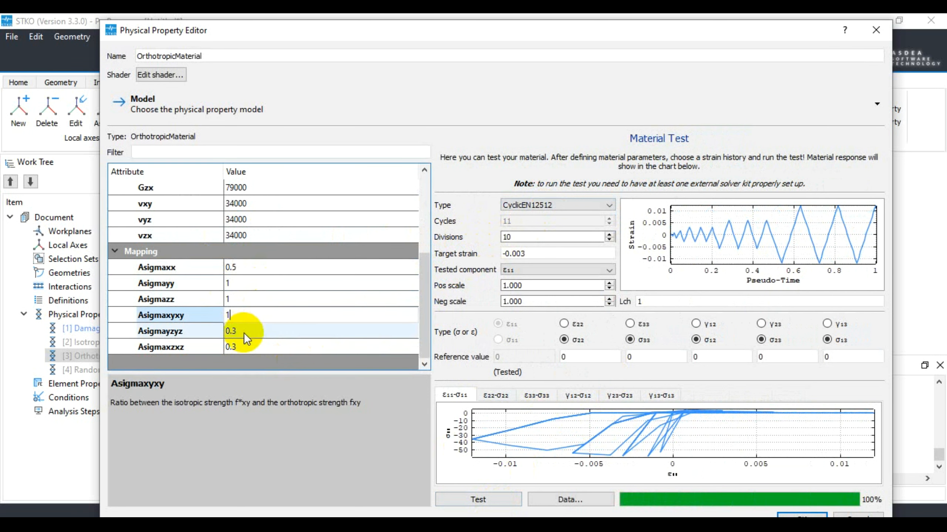
type("1")
left_click(479, 502)
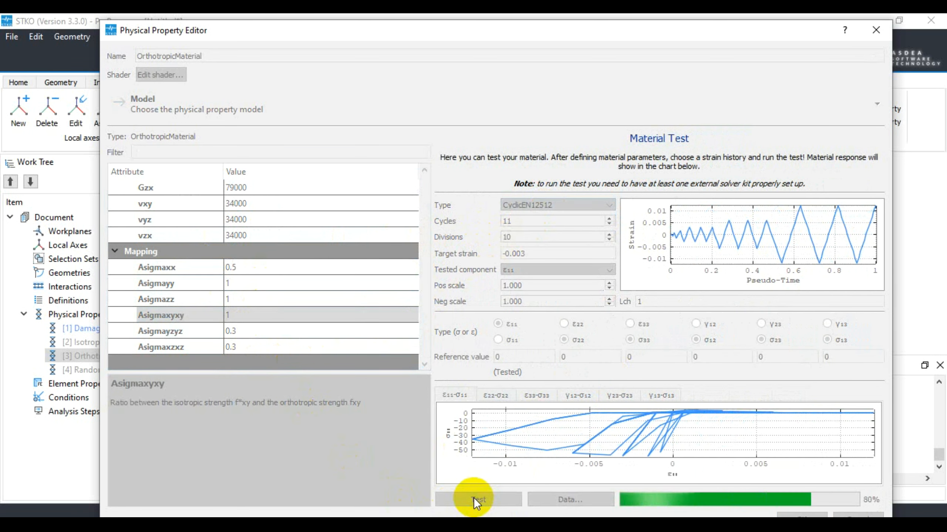
Set the material test's target strain to -0.001 and rerun the orthotropic material's test
left_click(531, 255)
key("BackSpace")
type("1")
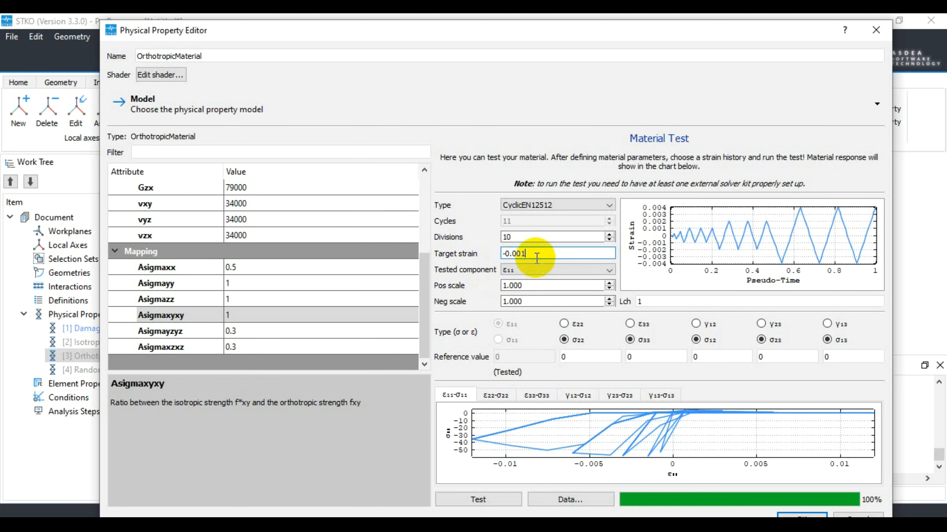
left_click(480, 500)
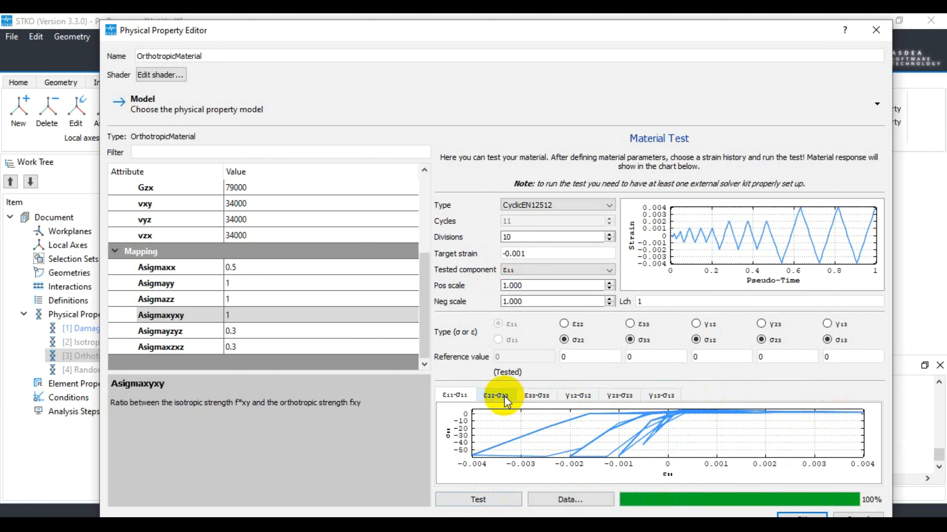
Switch the orthotropic material's IsotropicMaterialTag to [2] IsotropicDamage2p and rerun the material test
left_click(424, 301)
left_click_drag(424, 304, 424, 223)
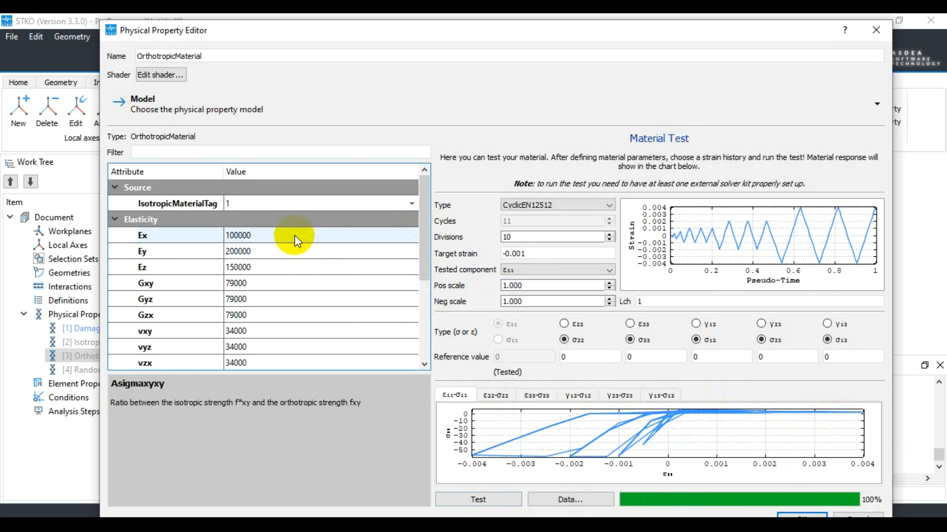
left_click(261, 204)
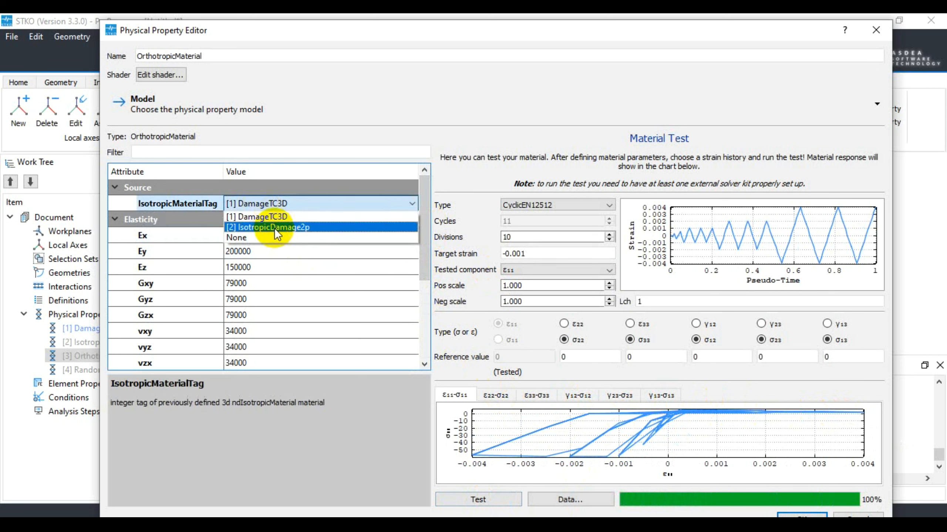
left_click(275, 228)
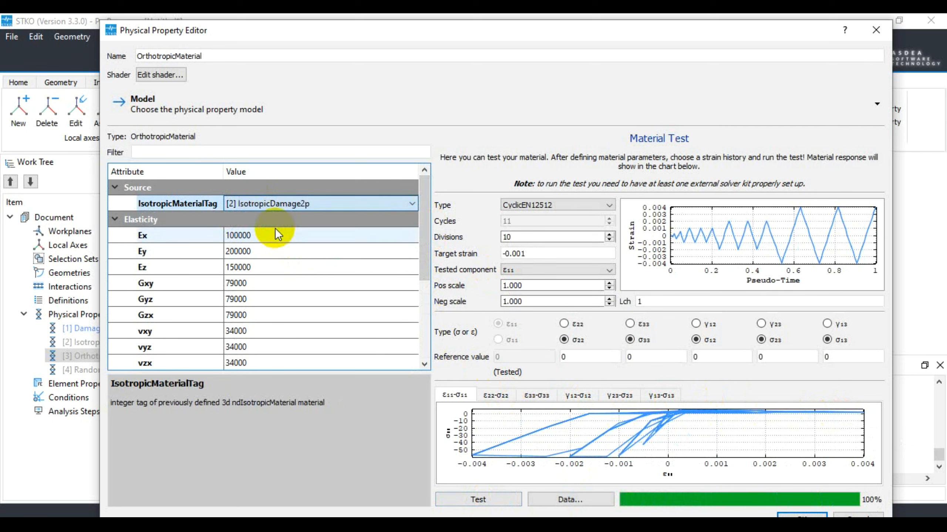
left_click(473, 499)
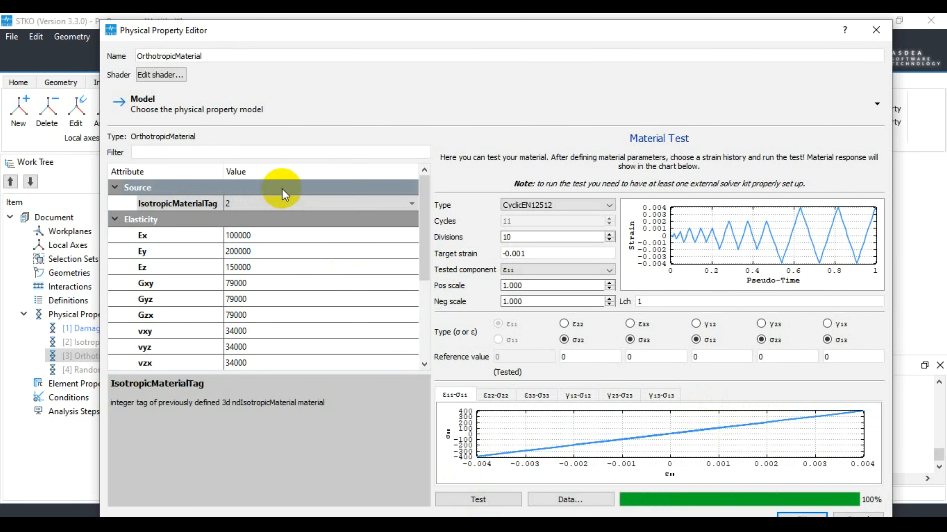
Set IsotropicMaterialTag back to [1] DamageTC3D, rerun the test, and accept the OrthotropicMaterial edits
left_click(288, 197)
left_click(277, 213)
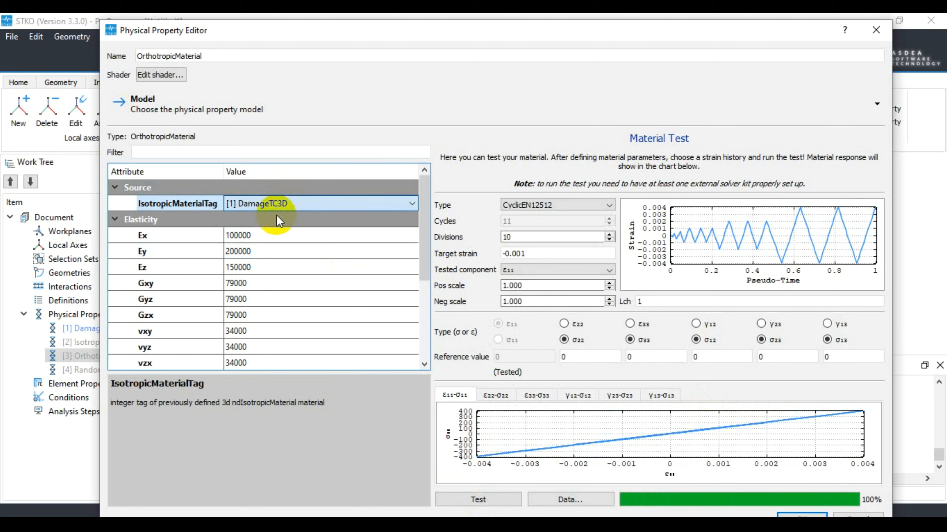
left_click(467, 500)
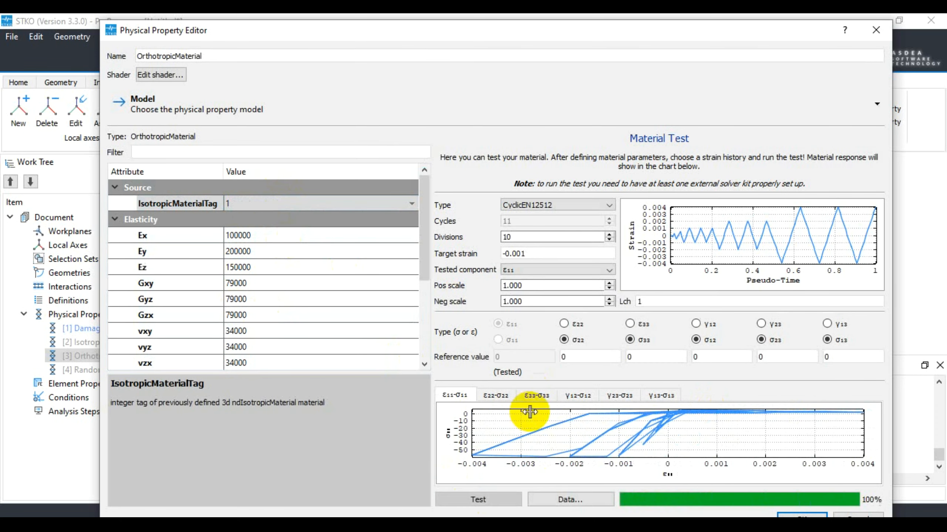
left_click_drag(307, 22, 228, 19)
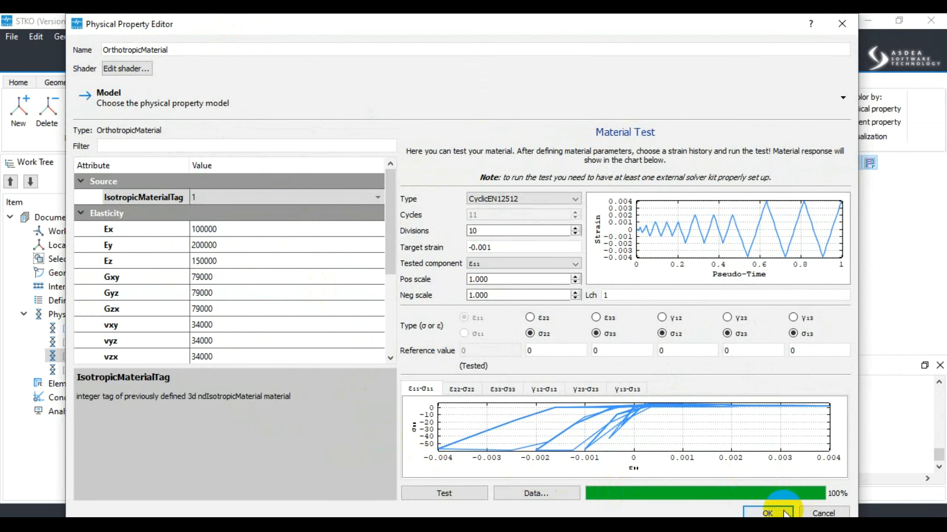
left_click(766, 513)
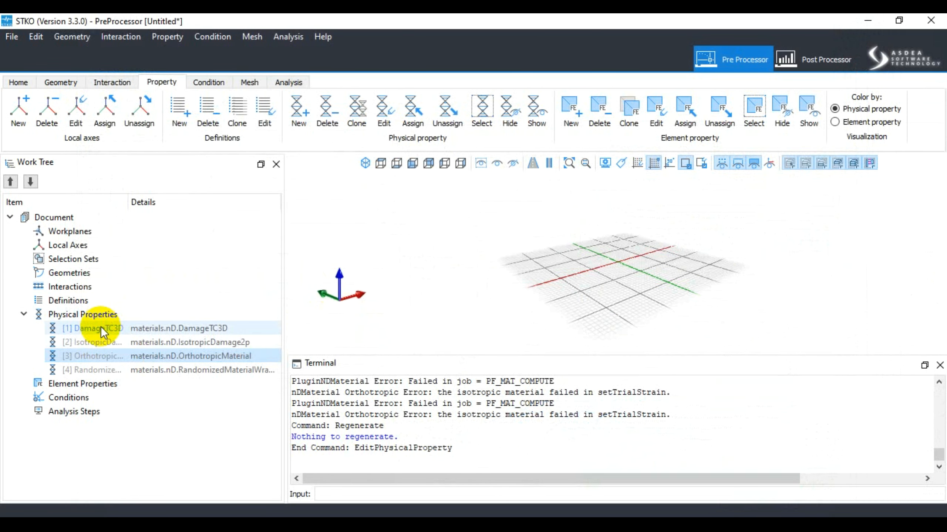
Open the RandomizedMaterialWrapper property for editing and review the source materials it can use, keeping [1] DamageTC3D
left_click(101, 327)
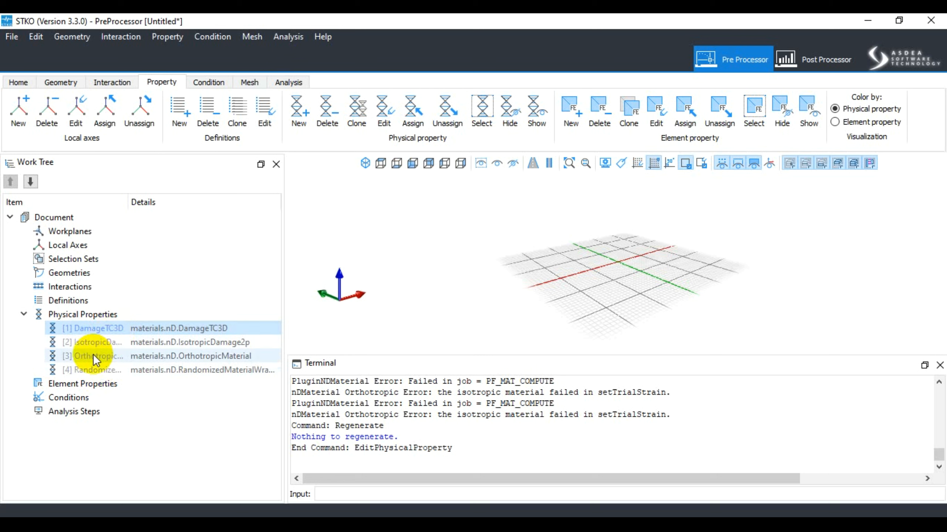
right_click(105, 328)
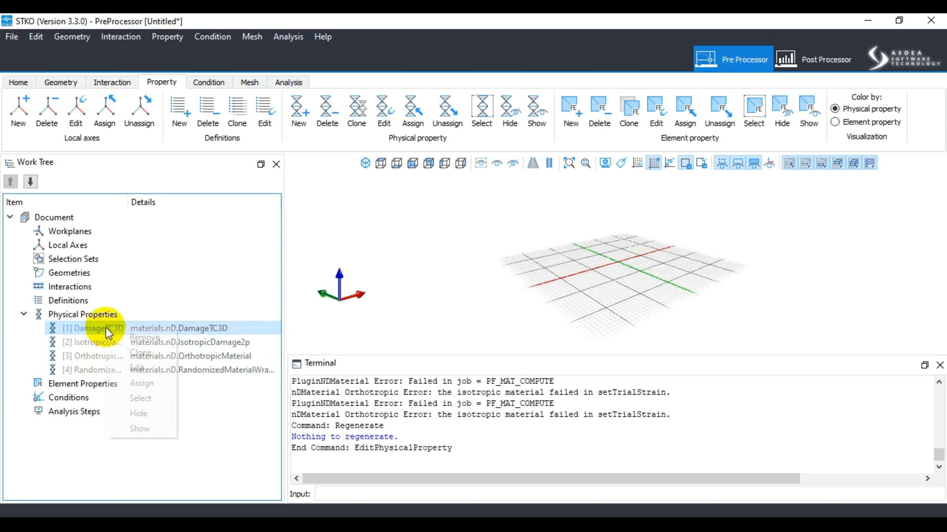
left_click(86, 371)
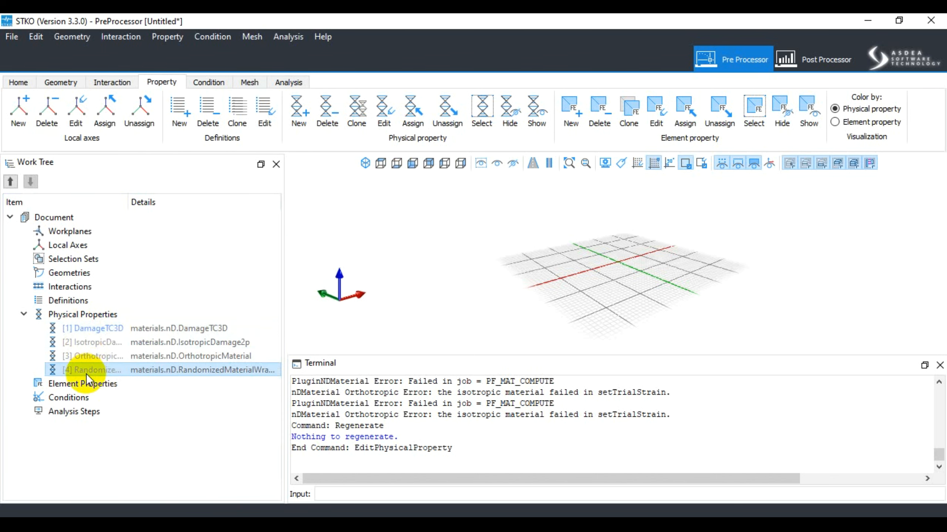
right_click(94, 371)
left_click(135, 411)
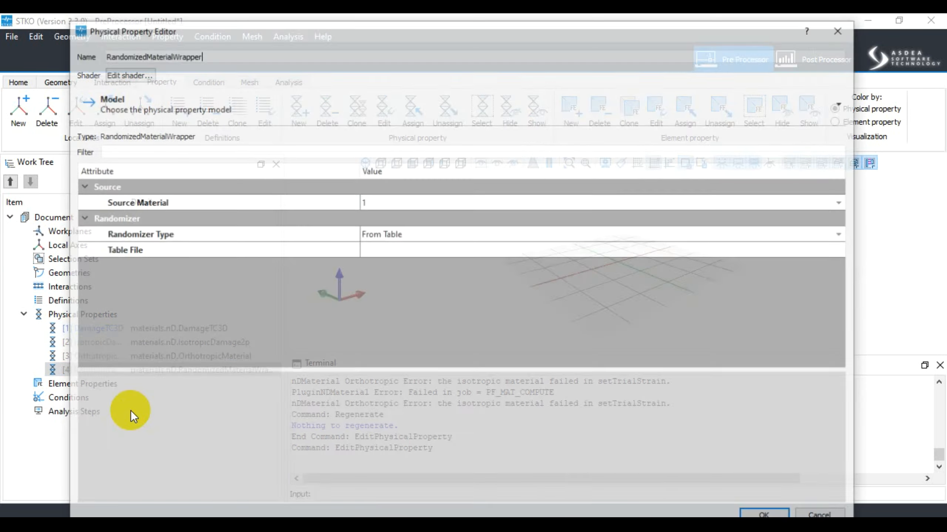
left_click(440, 203)
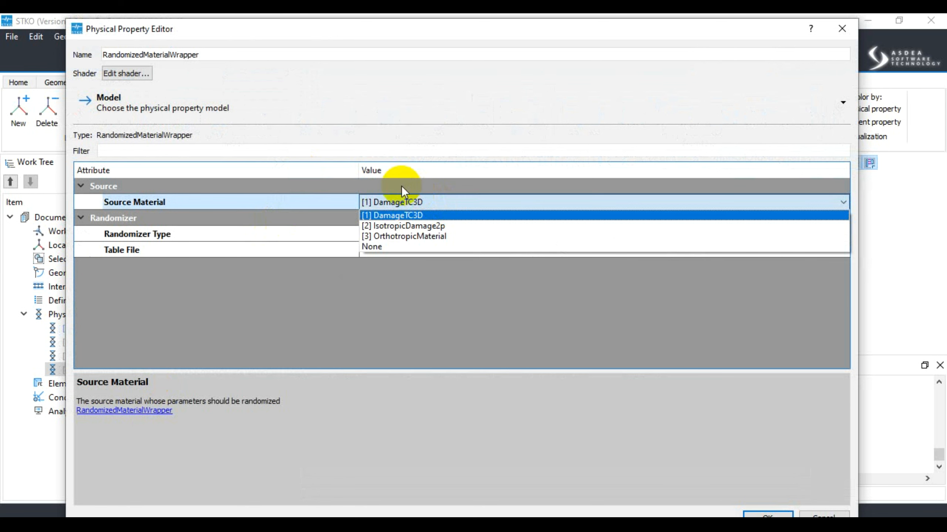
left_click(438, 79)
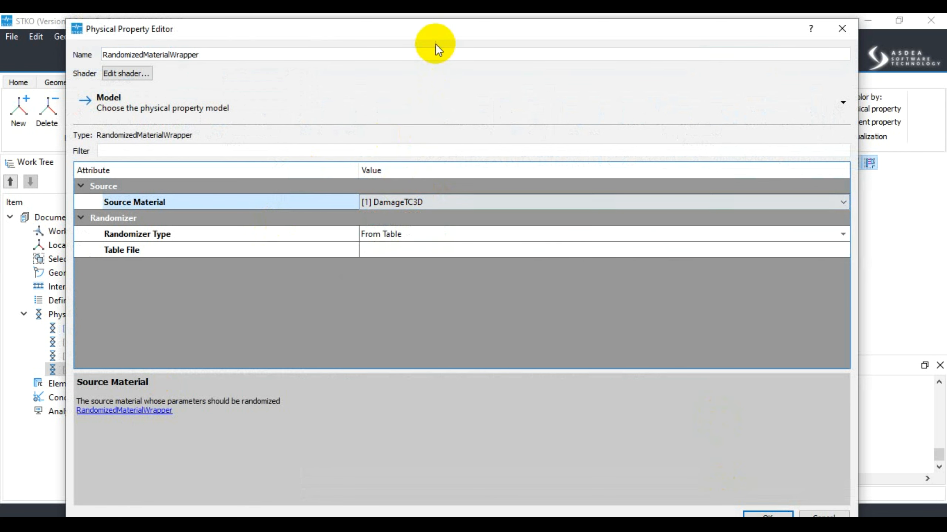
Browse the nD material models by category, from ASDEASoftware and Misc through the contact, custom, thermal and PlugIn groups
left_click_drag(429, 33, 446, 29)
left_click(224, 108)
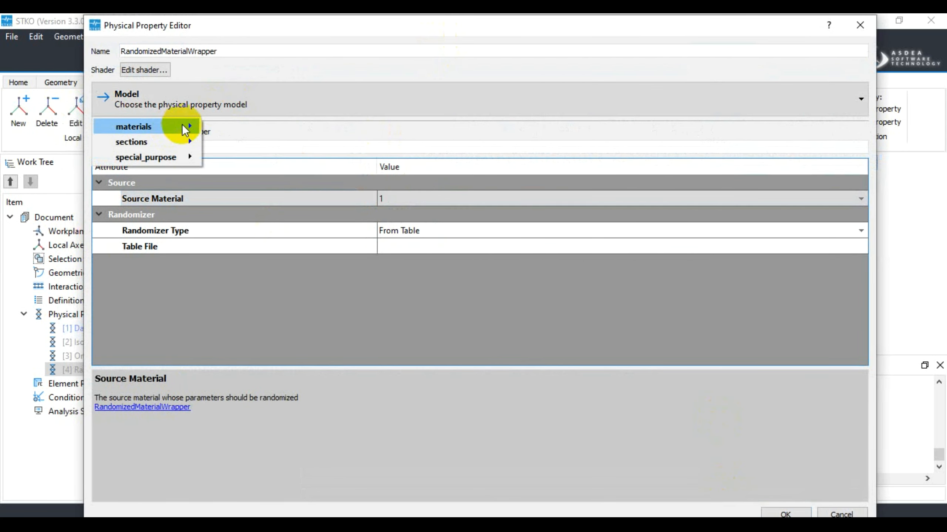
mouse_move(188, 127)
mouse_move(256, 126)
mouse_move(428, 143)
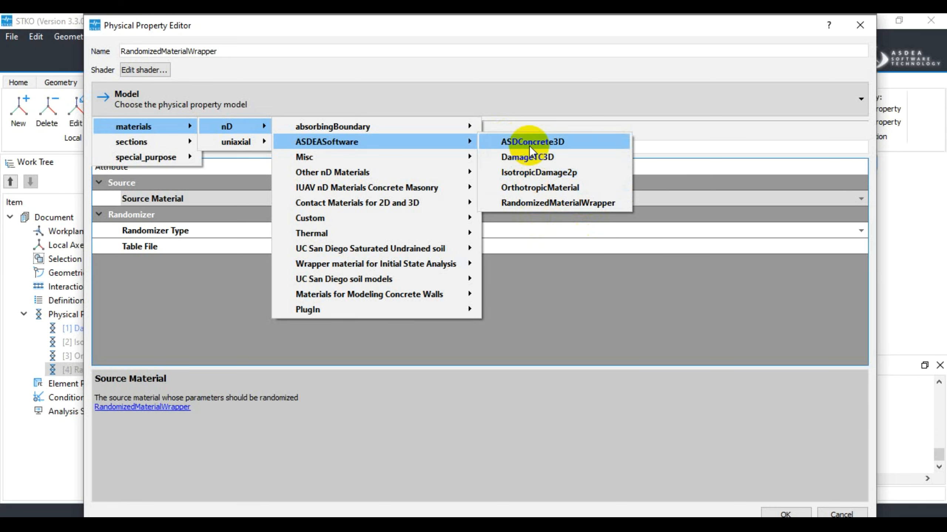
mouse_move(459, 151)
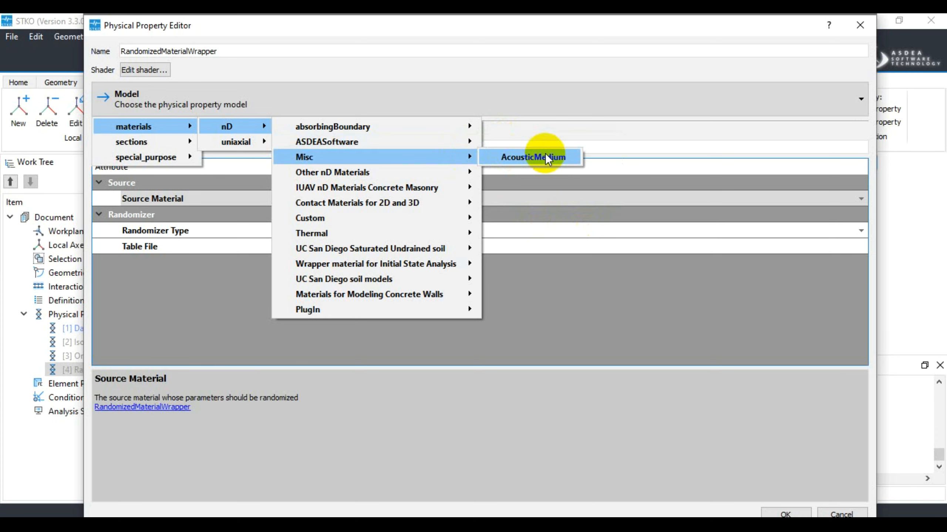
mouse_move(434, 173)
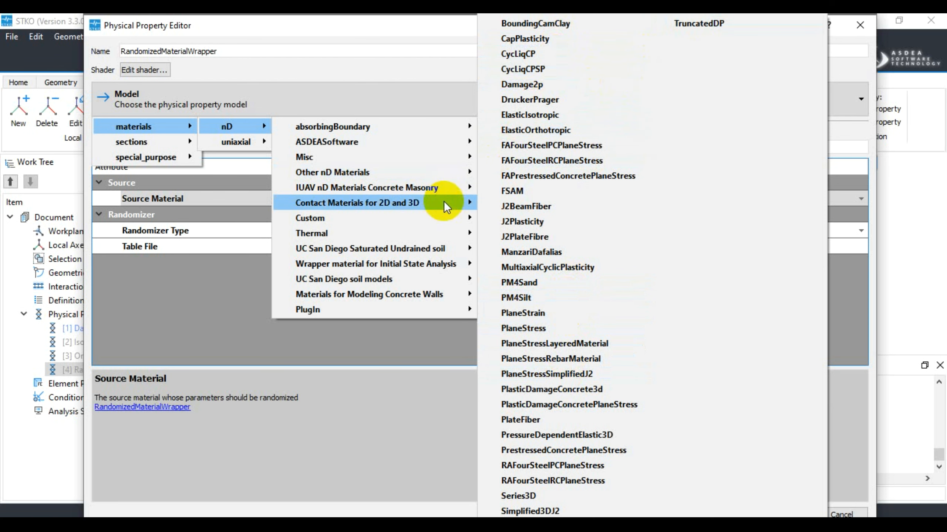
mouse_move(443, 191)
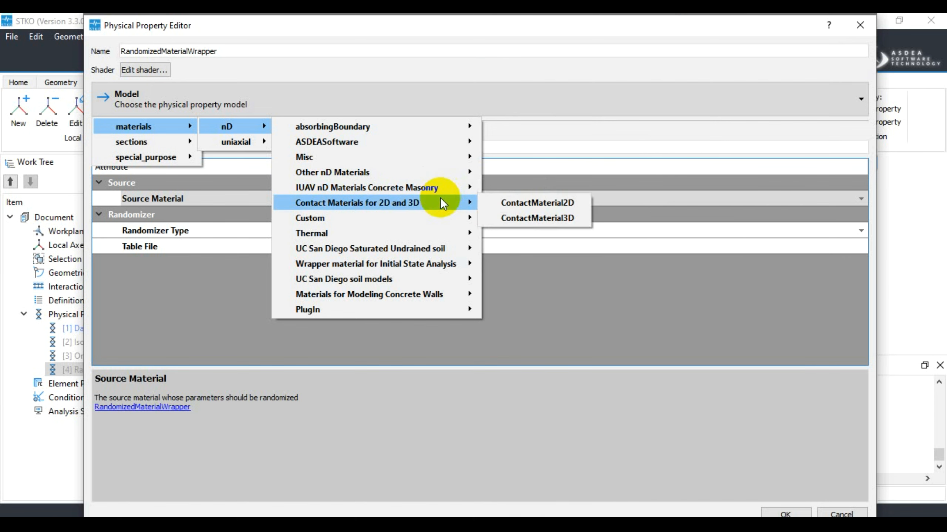
mouse_move(435, 215)
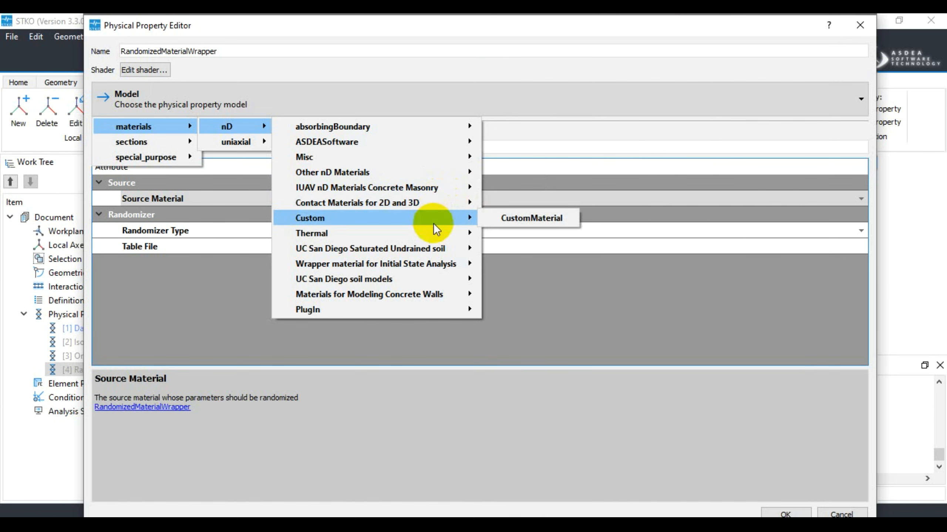
mouse_move(433, 229)
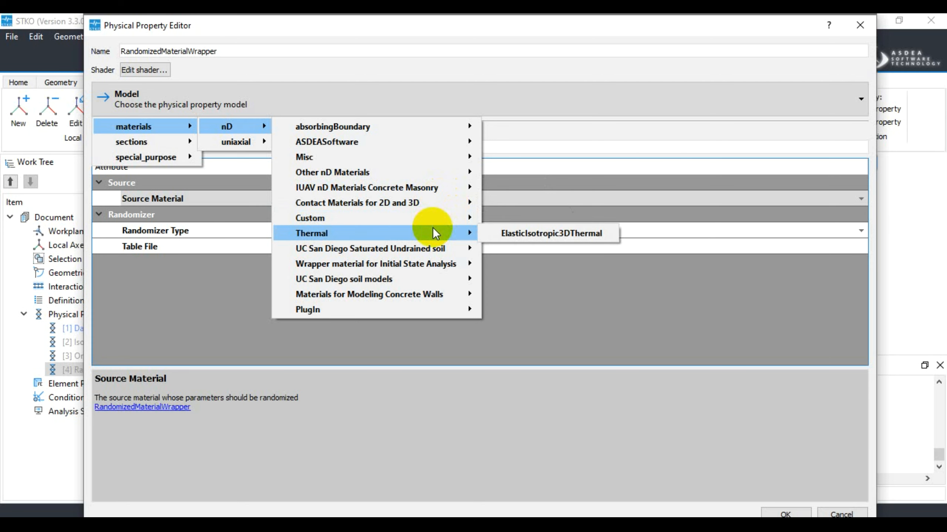
mouse_move(431, 251)
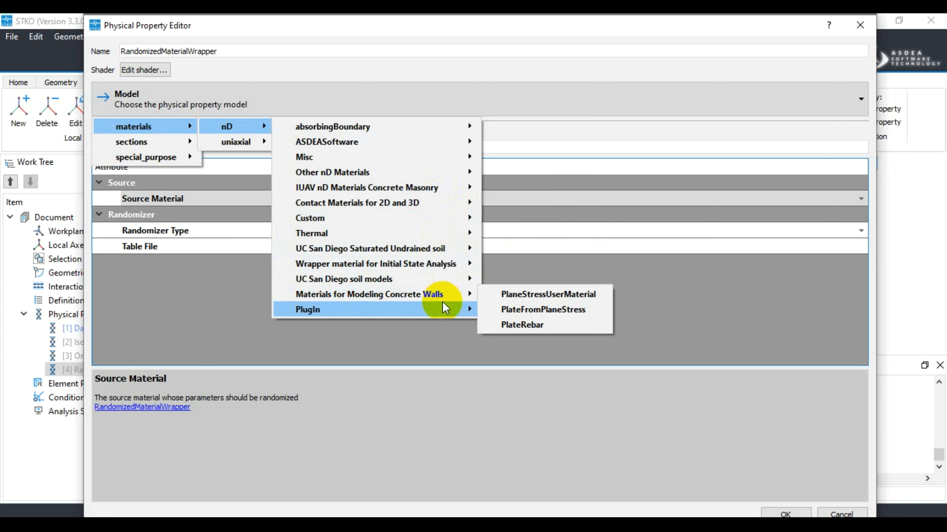
mouse_move(461, 313)
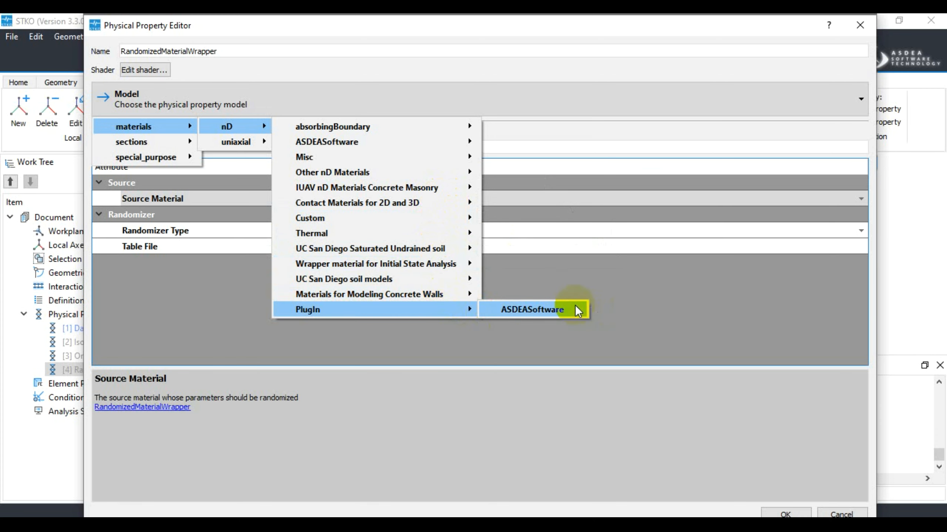
mouse_move(576, 311)
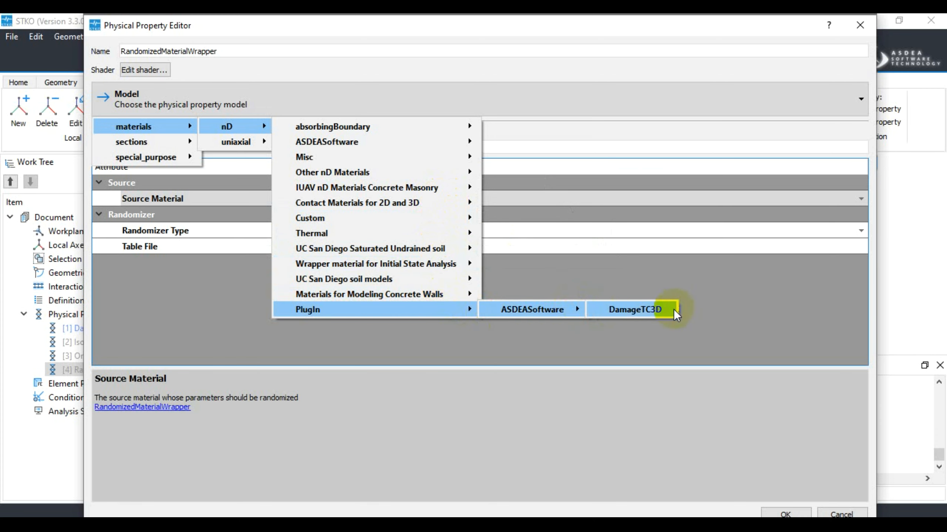
Browse the uniaxial material models by category, including ASDEASoftware, Other Uniaxial Materials and the ASDEASoftware plug-in group
mouse_move(237, 140)
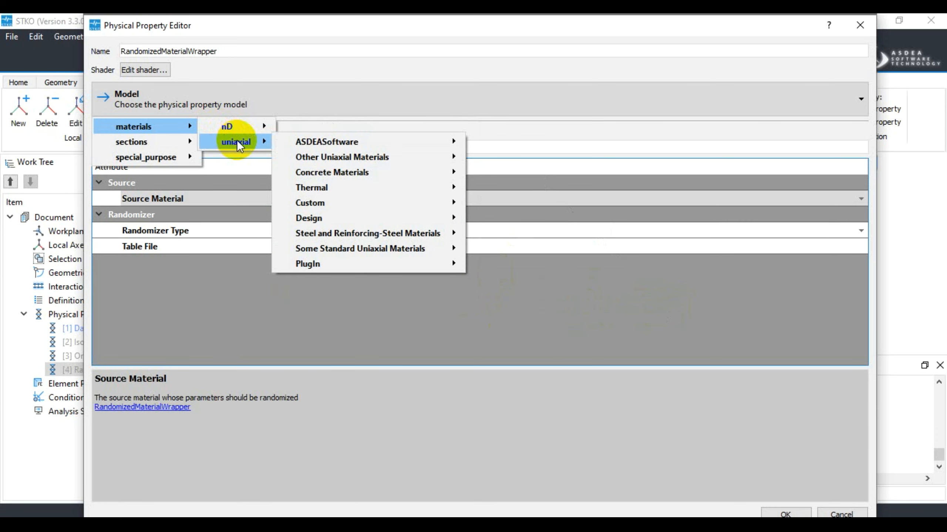
mouse_move(386, 139)
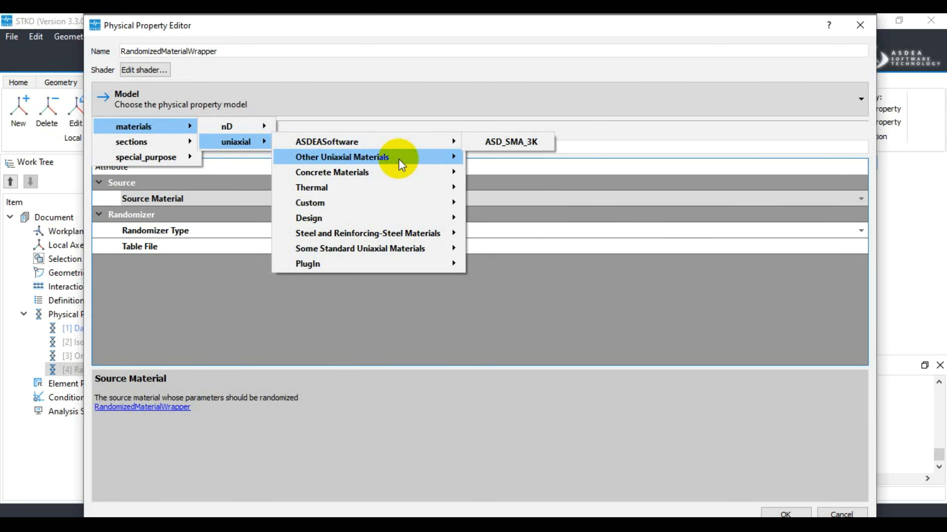
mouse_move(399, 159)
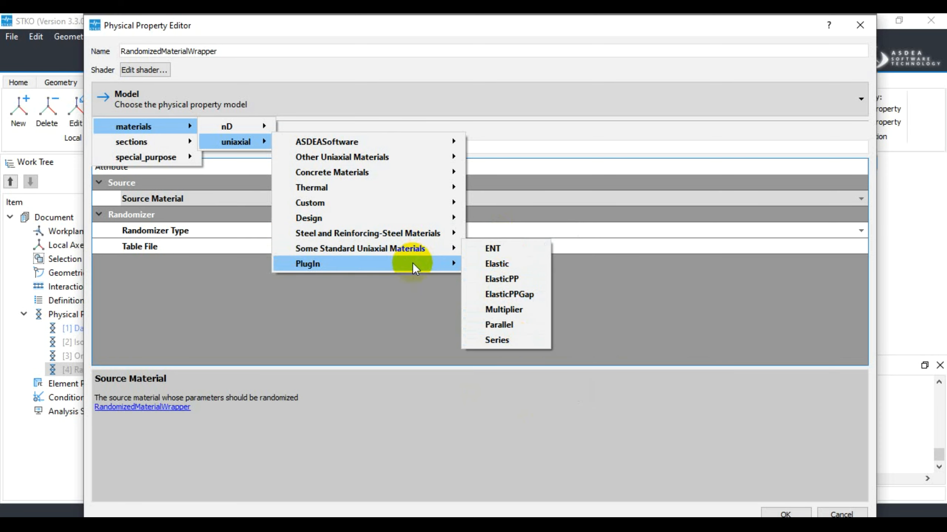
mouse_move(412, 263)
mouse_move(515, 271)
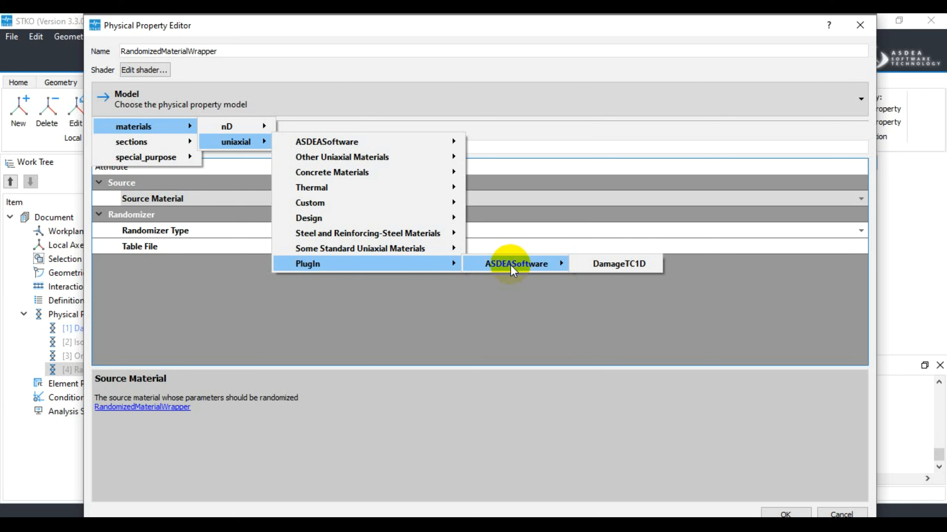
Look through the sections and special_purpose models, then close the RandomizedMaterialWrapper property without saving changes
mouse_move(160, 141)
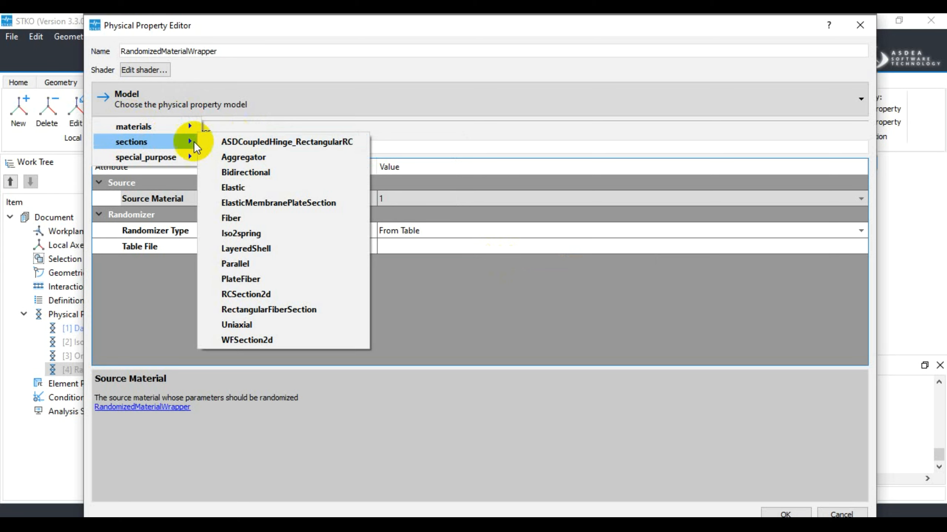
mouse_move(172, 159)
mouse_move(252, 164)
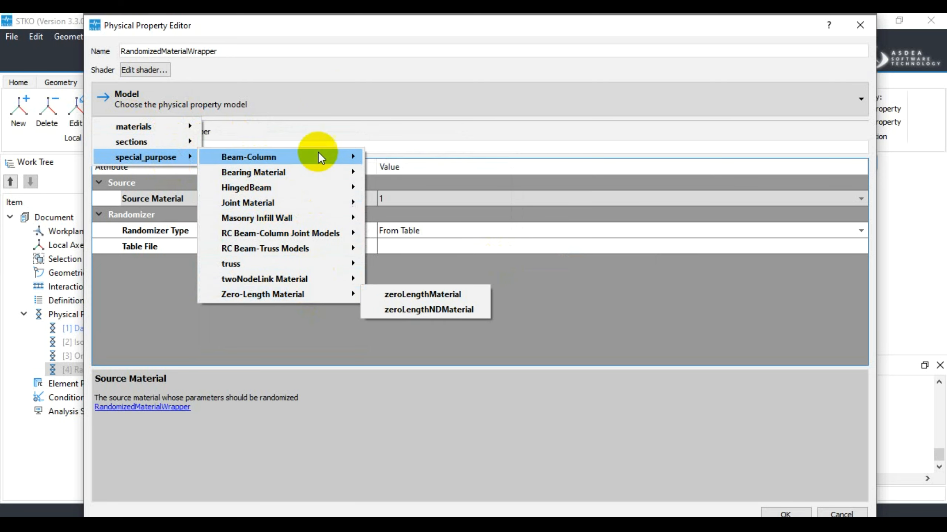
left_click(332, 93)
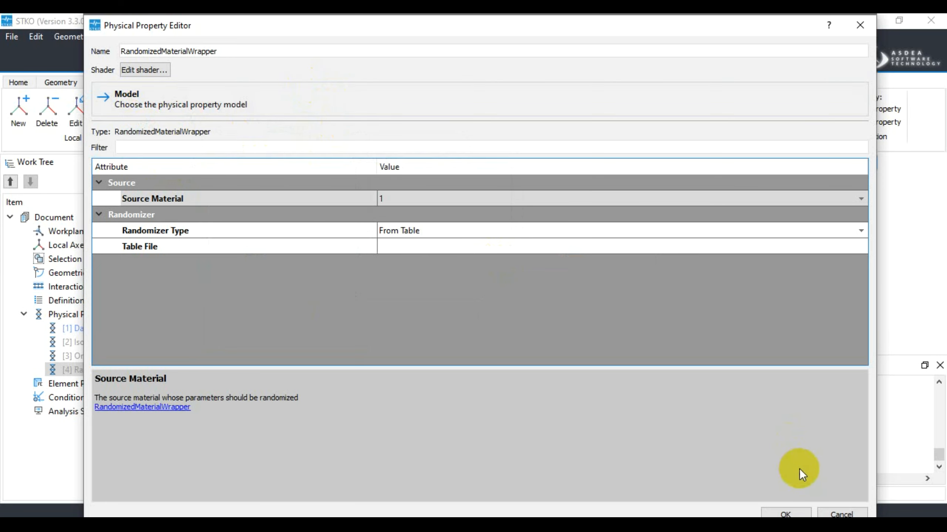
left_click(842, 514)
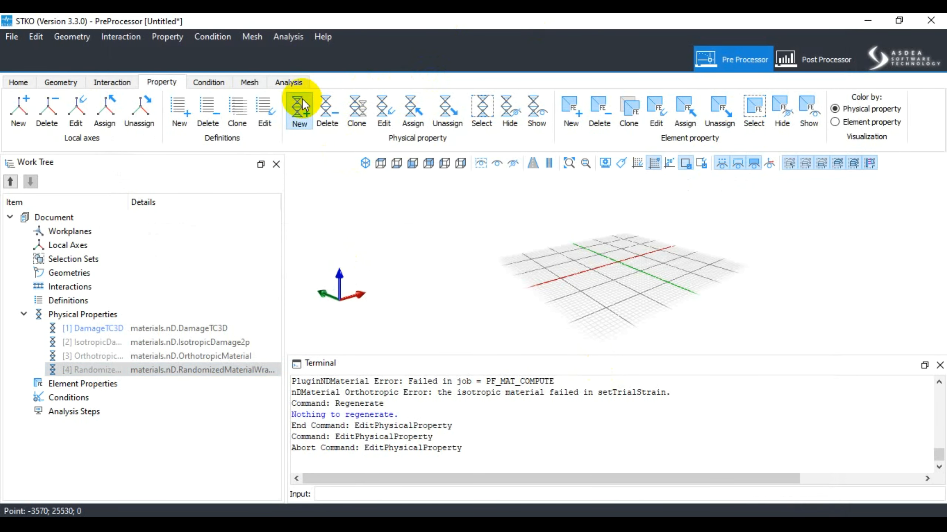
Start a new physical property, look over the materials, sections and special_purpose model groups, and close the editor without creating it
left_click(301, 105)
left_click(427, 94)
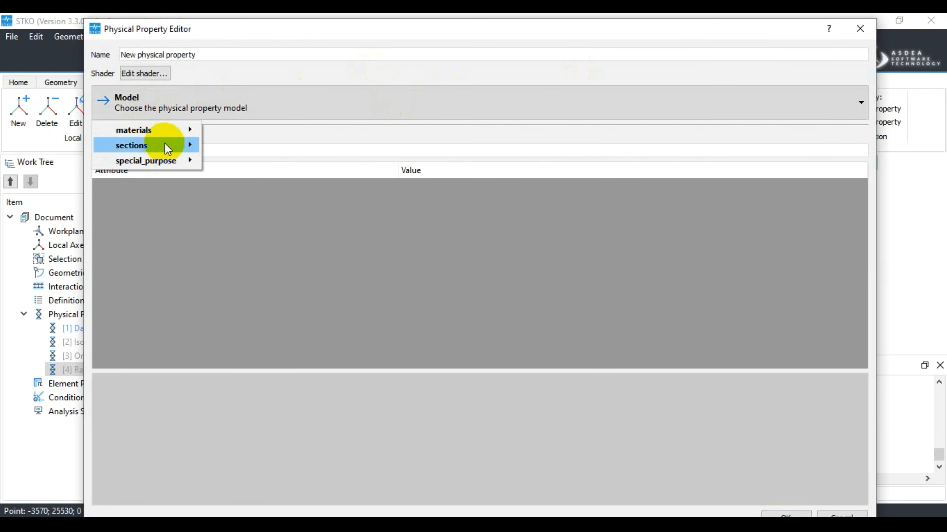
mouse_move(183, 159)
left_click(860, 29)
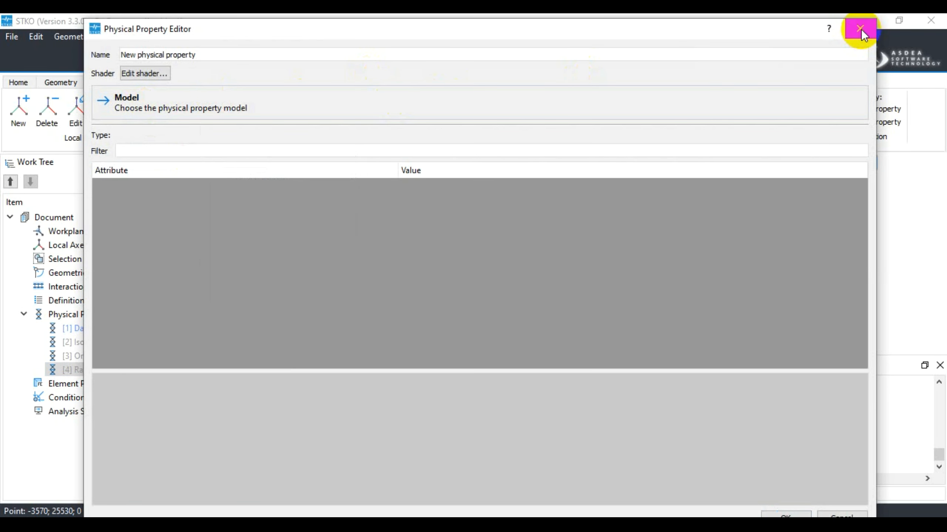
left_click(860, 29)
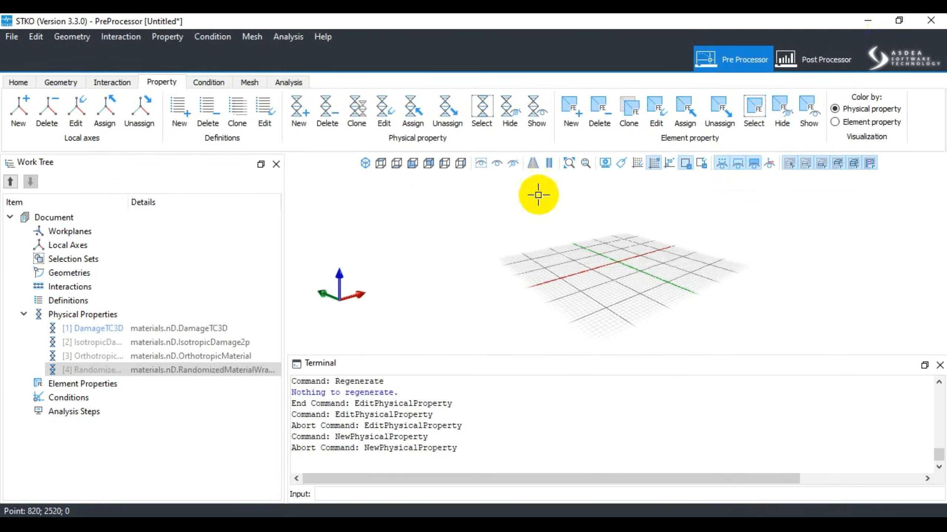
Start a new element property, browse the element models from RC Beam-Column Joint Models through absorbingBoundaries to zero_length_elements, and close the editor without creating it
left_click(569, 116)
left_click_drag(623, 57, 320, 71)
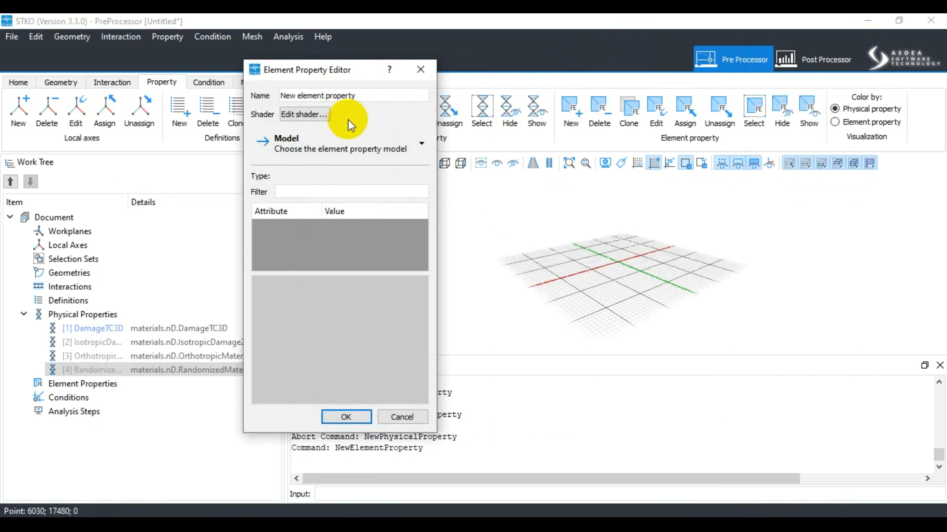
left_click(355, 142)
mouse_move(389, 175)
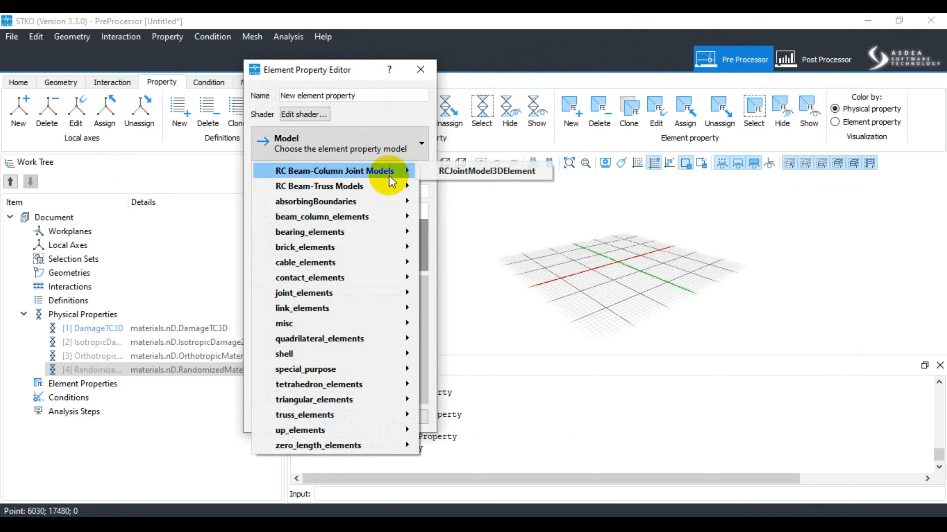
mouse_move(395, 203)
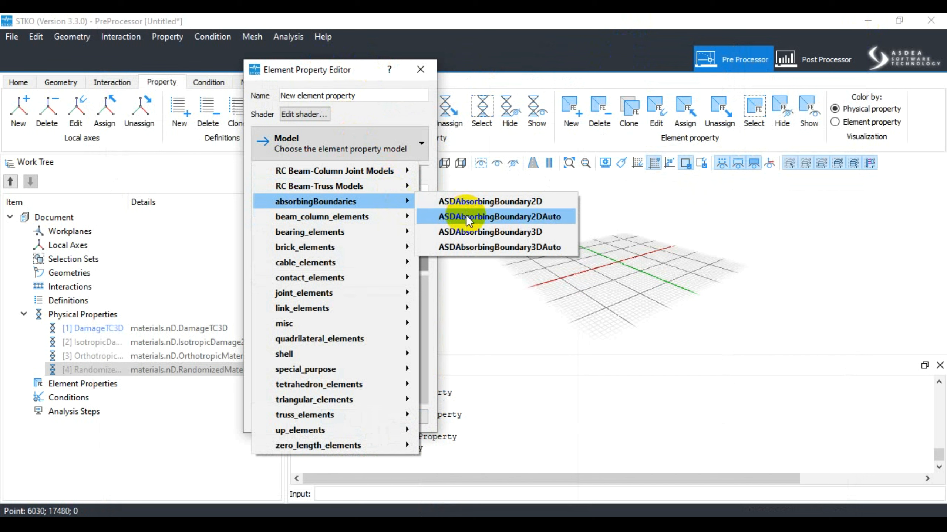
mouse_move(383, 220)
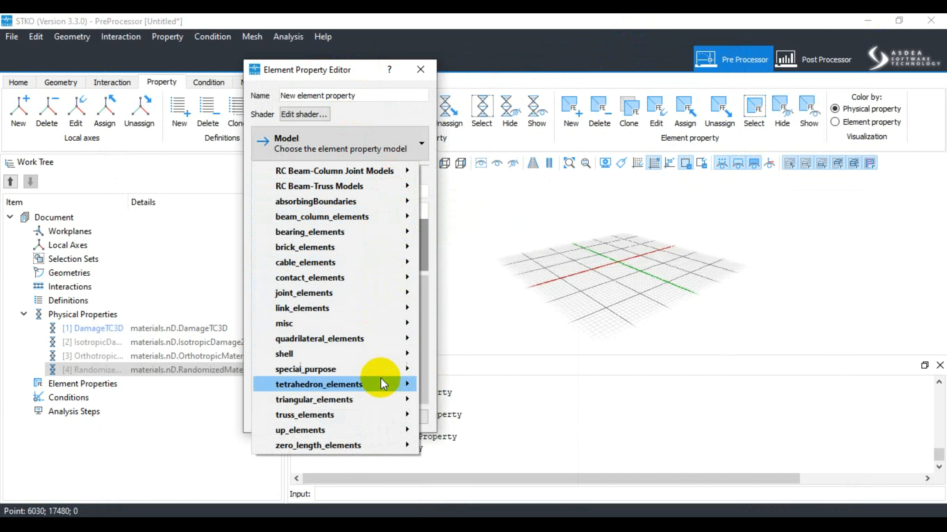
mouse_move(377, 448)
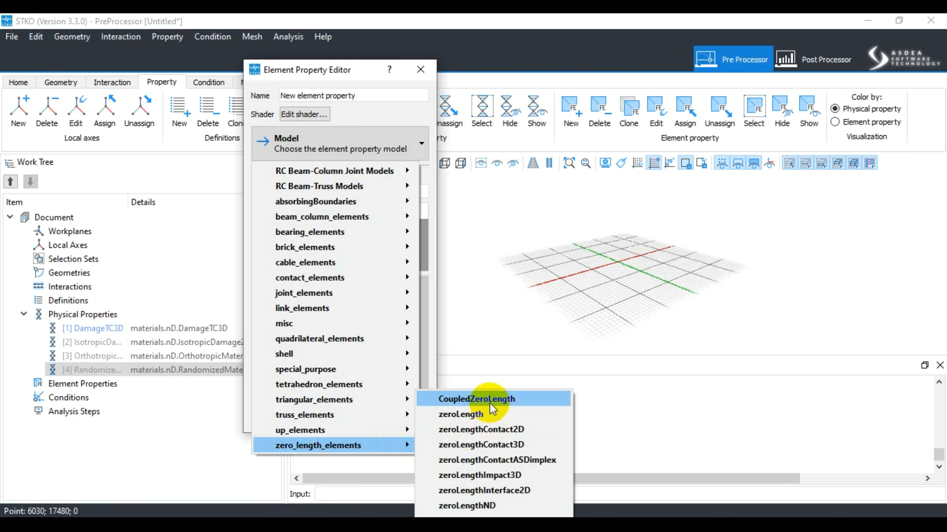
left_click(488, 240)
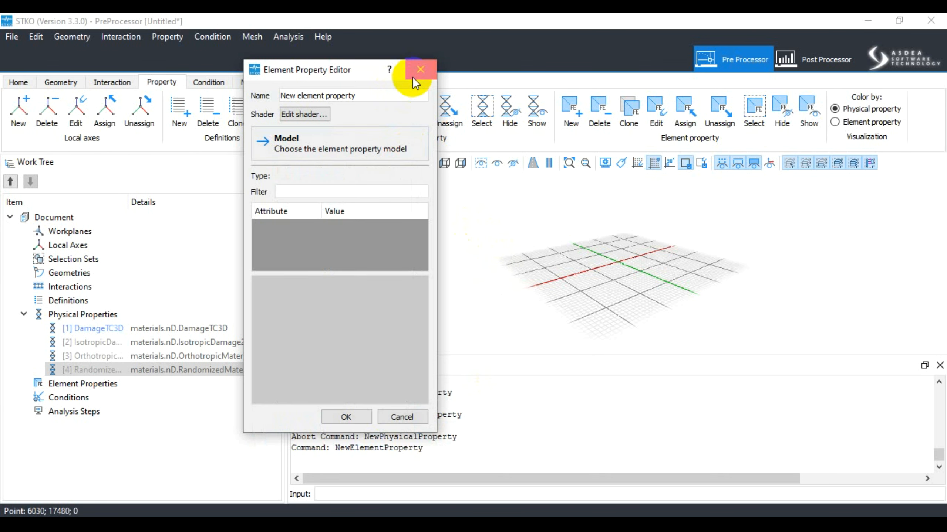
left_click(413, 77)
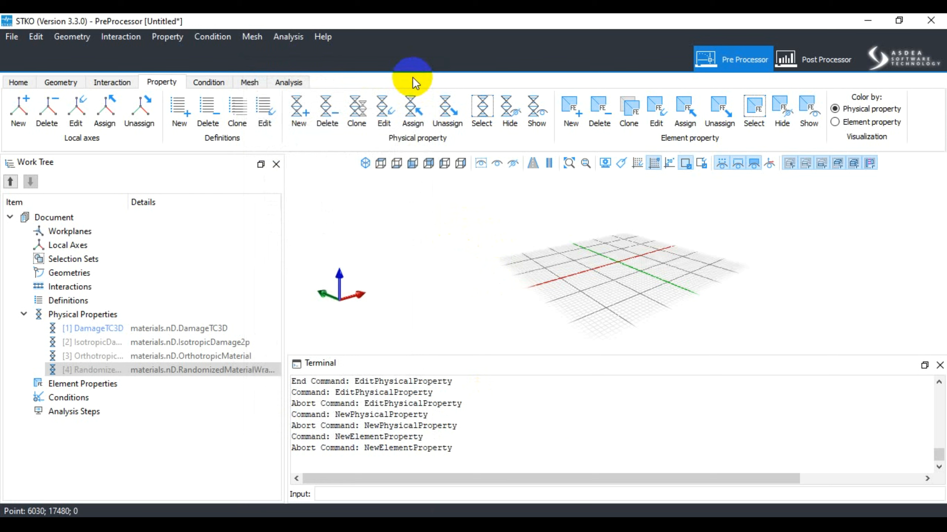
Start another new physical property and review the ASDEASoftware nD materials, from ASDConcrete3D to RandomizedMaterialWrapper, without choosing a model
left_click(296, 119)
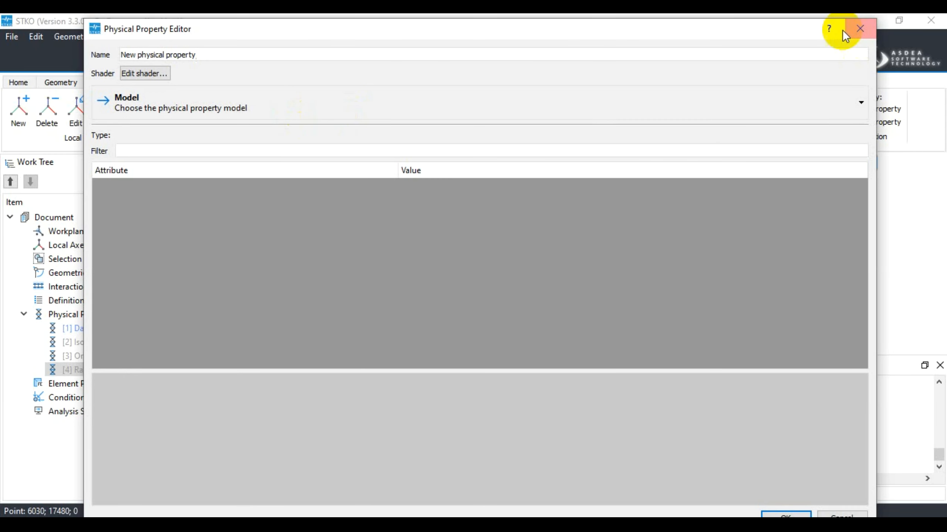
left_click(598, 98)
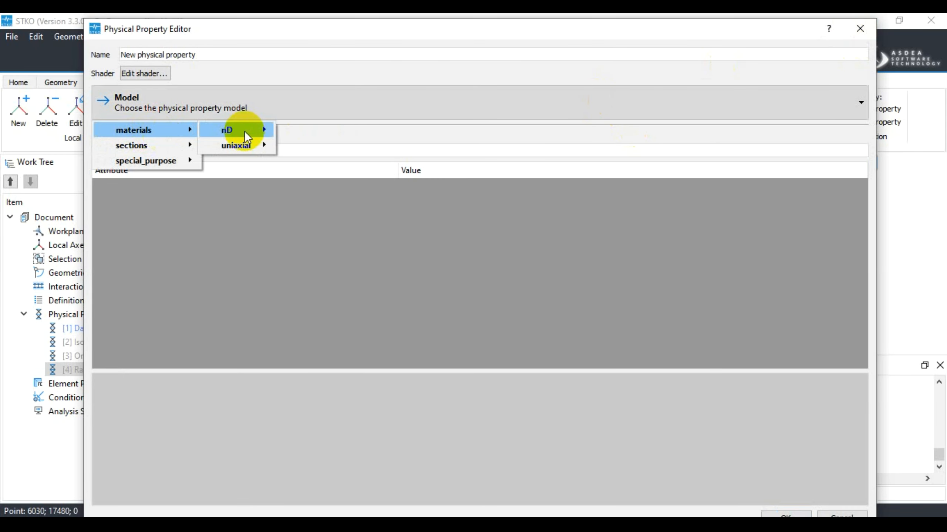
mouse_move(245, 130)
mouse_move(421, 151)
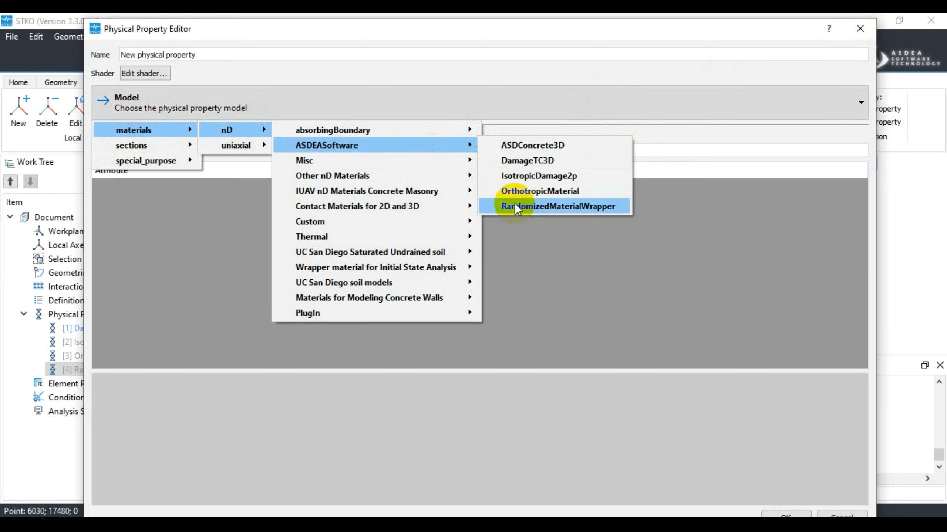
left_click(593, 32)
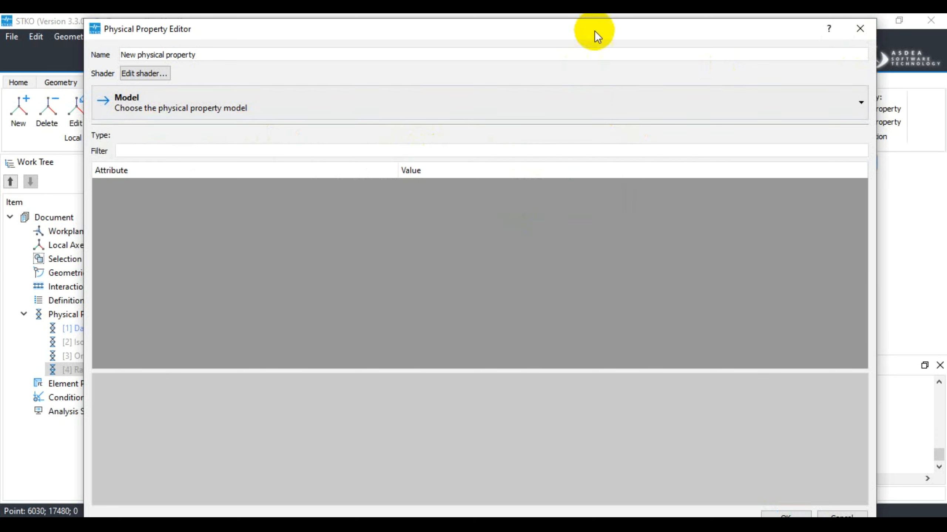